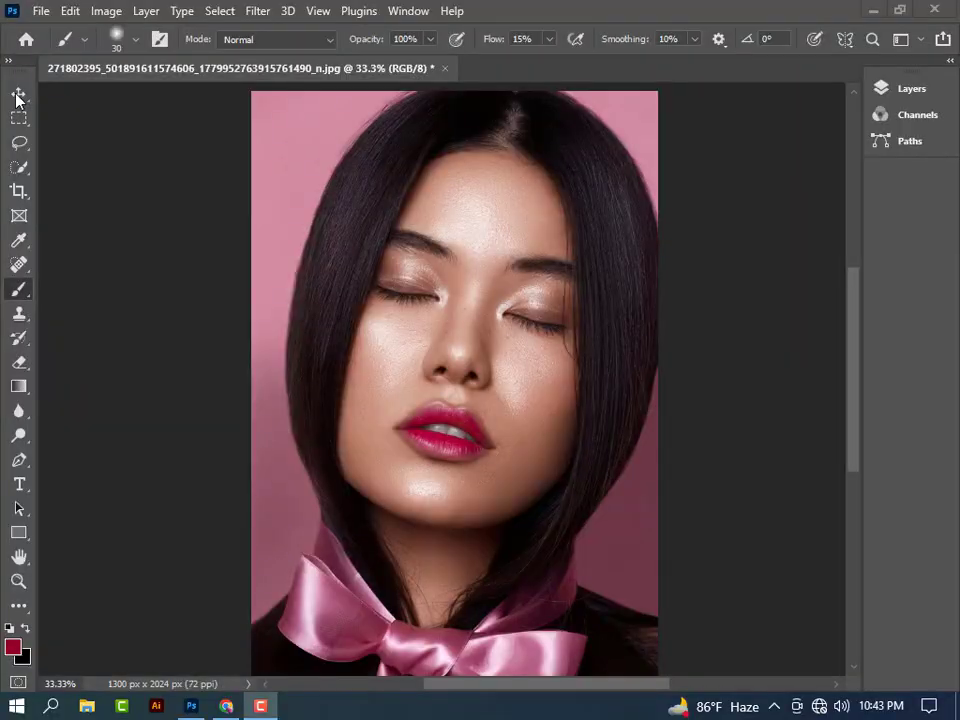
Select the Move tool and duplicate the Background layer as Background copy
left_click(17, 97)
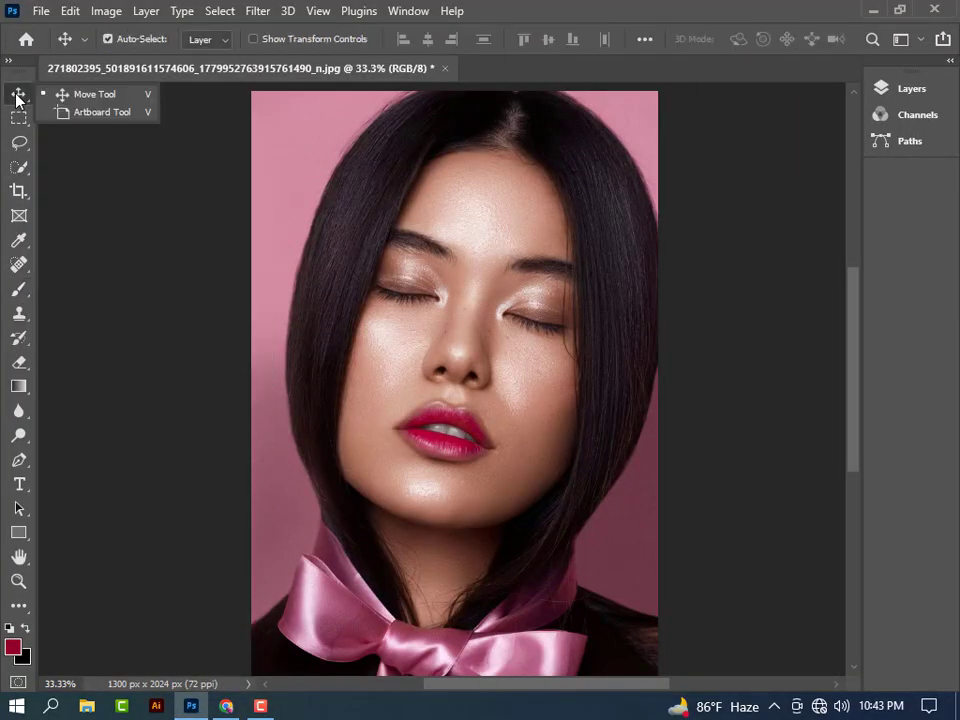
left_click(100, 95)
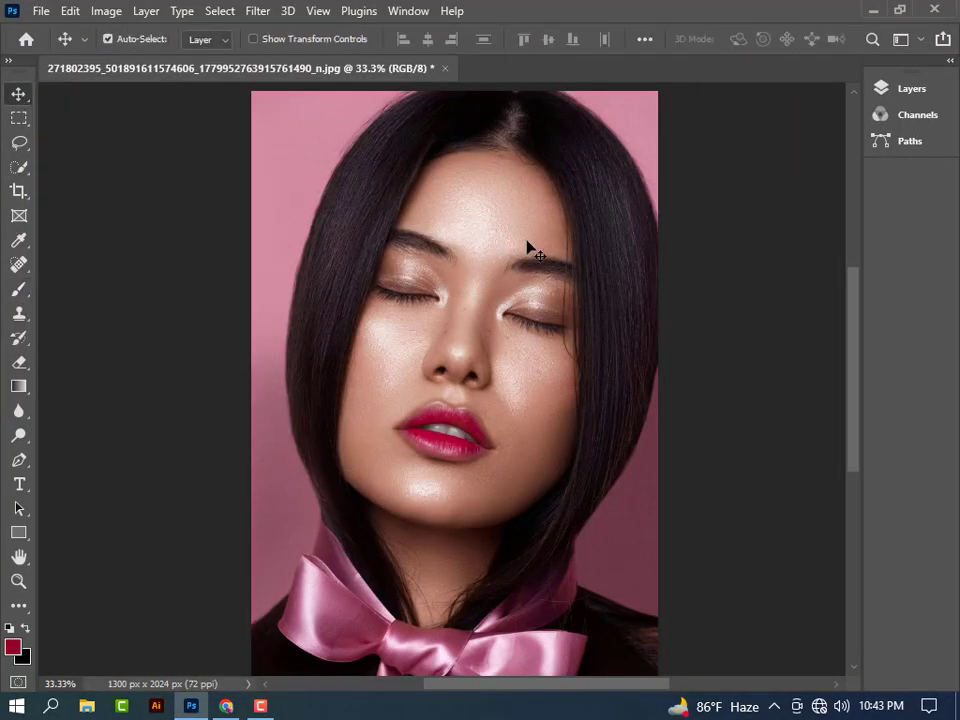
left_click(909, 90)
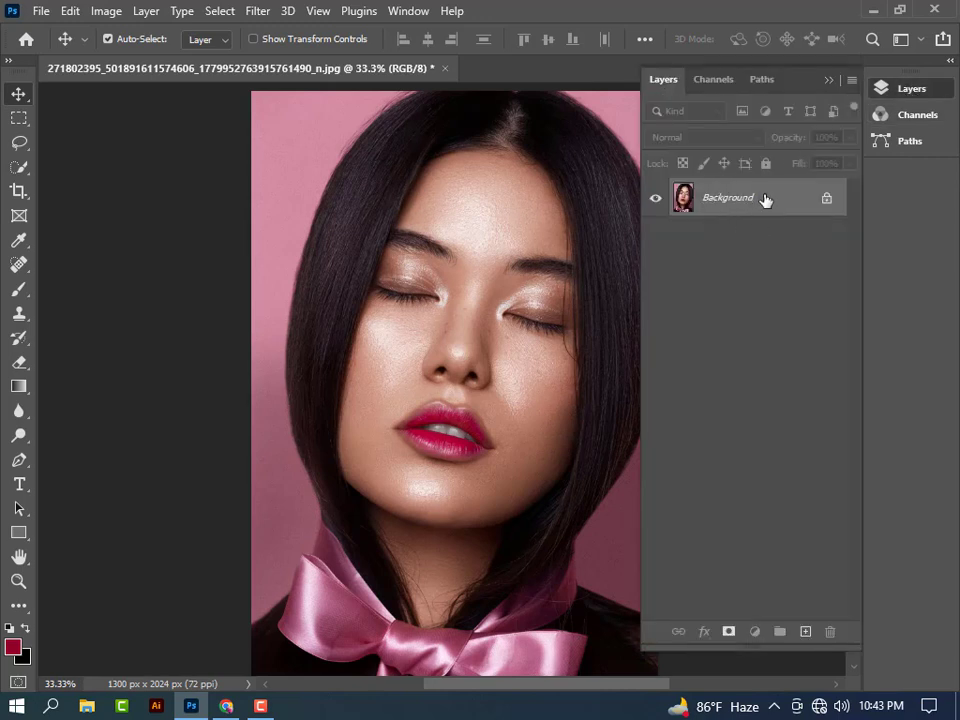
mouse_move(765, 197)
left_mouse_down()
mouse_move(771, 444)
mouse_move(804, 630)
left_mouse_up()
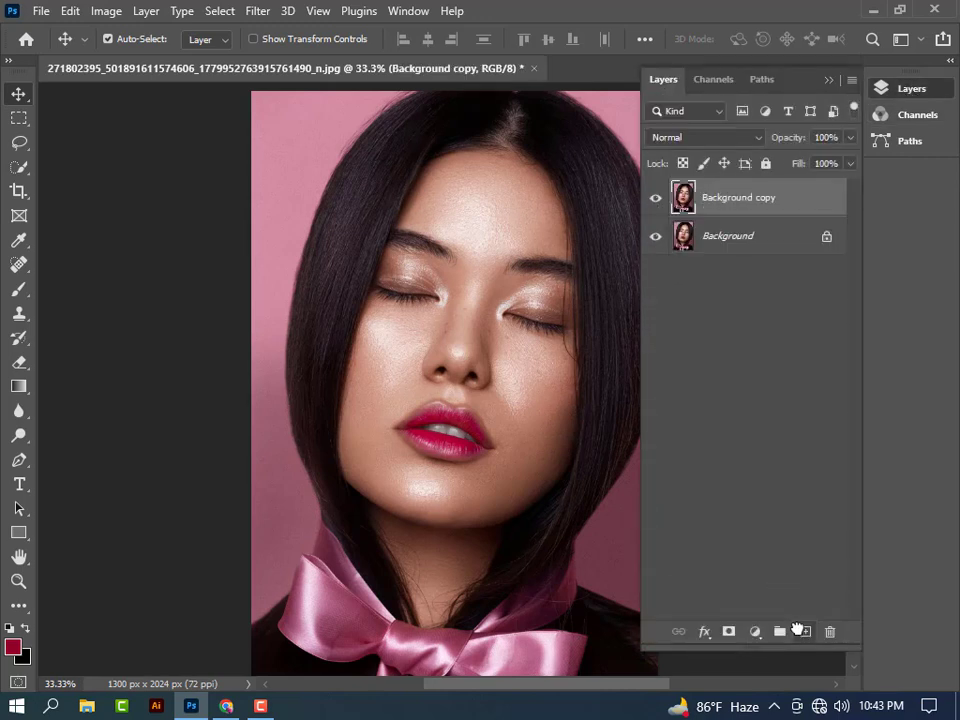
left_click(830, 80)
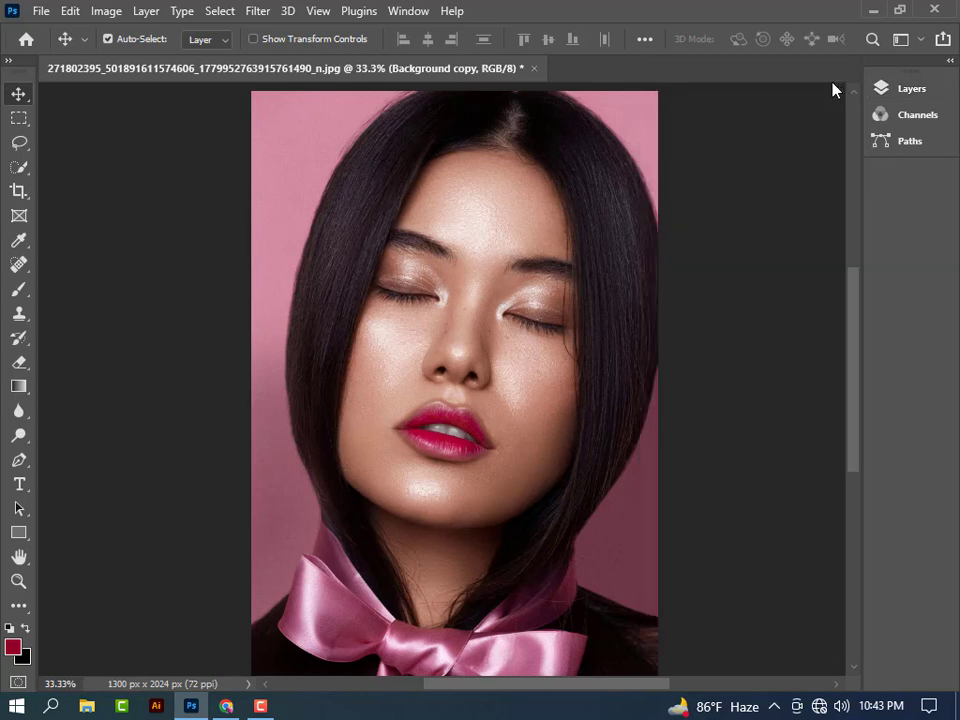
Pick the Spot Healing Brush and bring up the Layers panel's adjustment layer menu
left_click(19, 264)
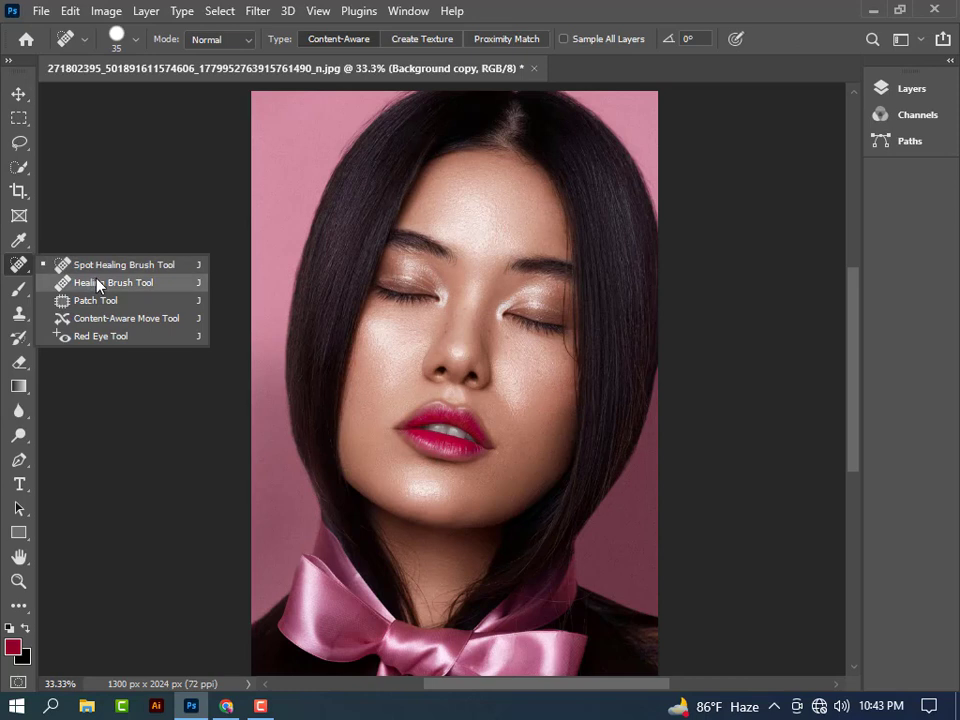
left_click(903, 88)
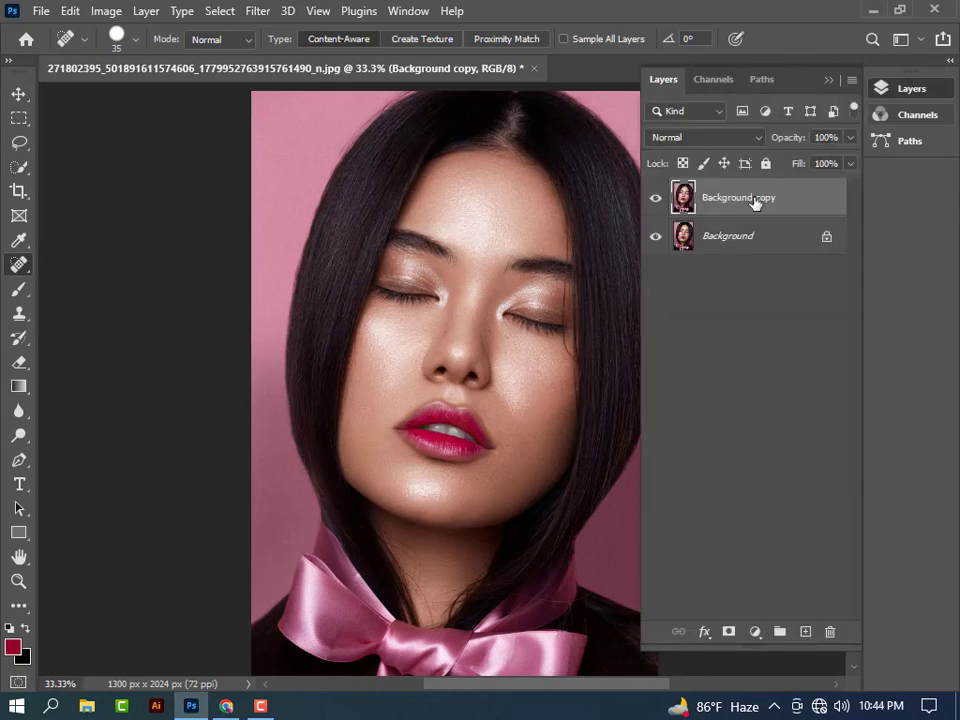
left_click(755, 631)
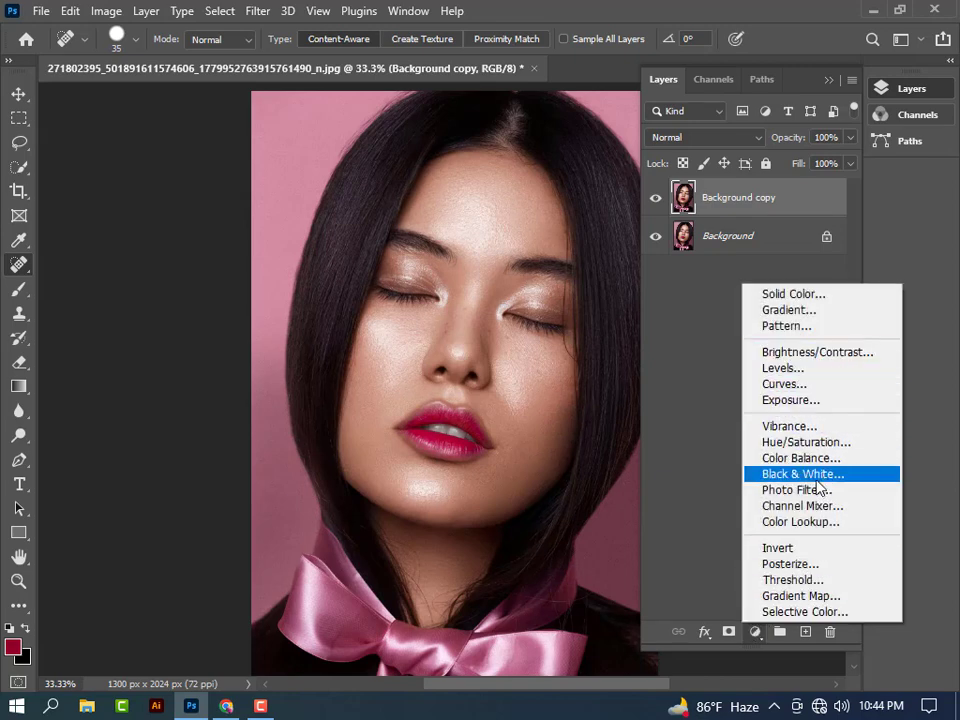
Add a Black & White adjustment layer with Reds -58, Yellows 67, Cyans 50, Blues -48
left_click(817, 476)
left_click_drag(813, 421, 759, 432)
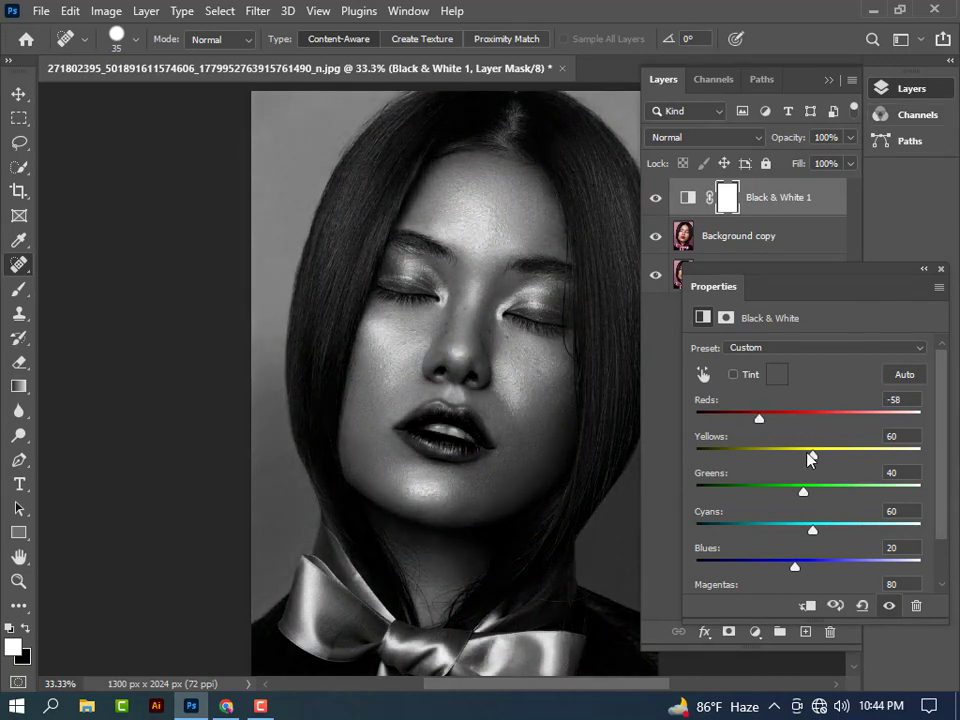
left_click_drag(811, 458, 815, 456)
mouse_move(812, 530)
left_mouse_down()
mouse_move(778, 530)
mouse_move(806, 531)
left_mouse_up()
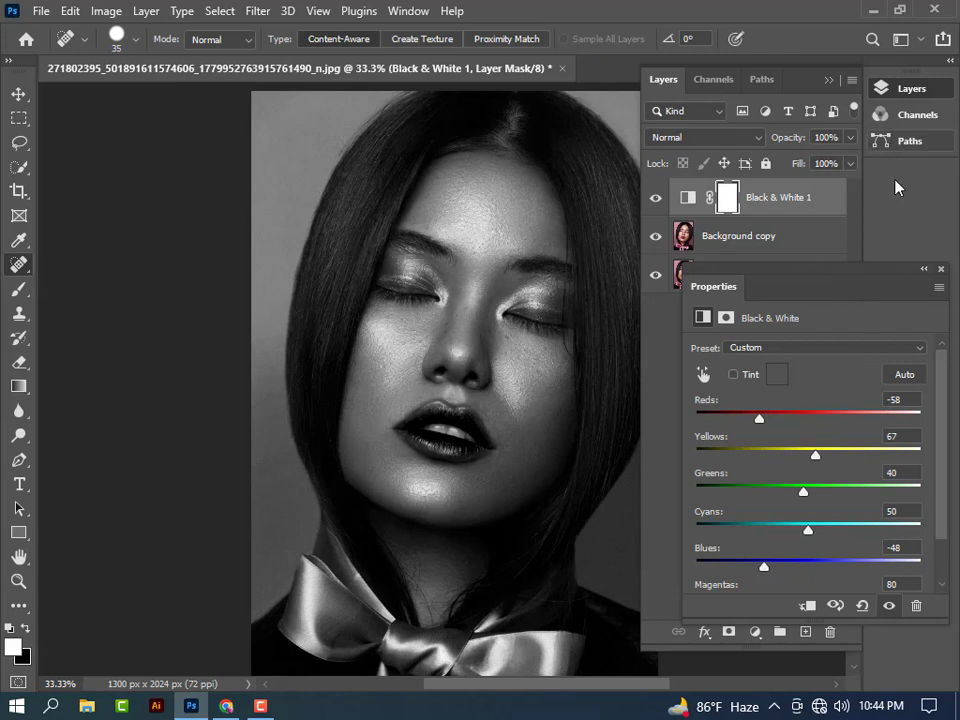
left_click(922, 271)
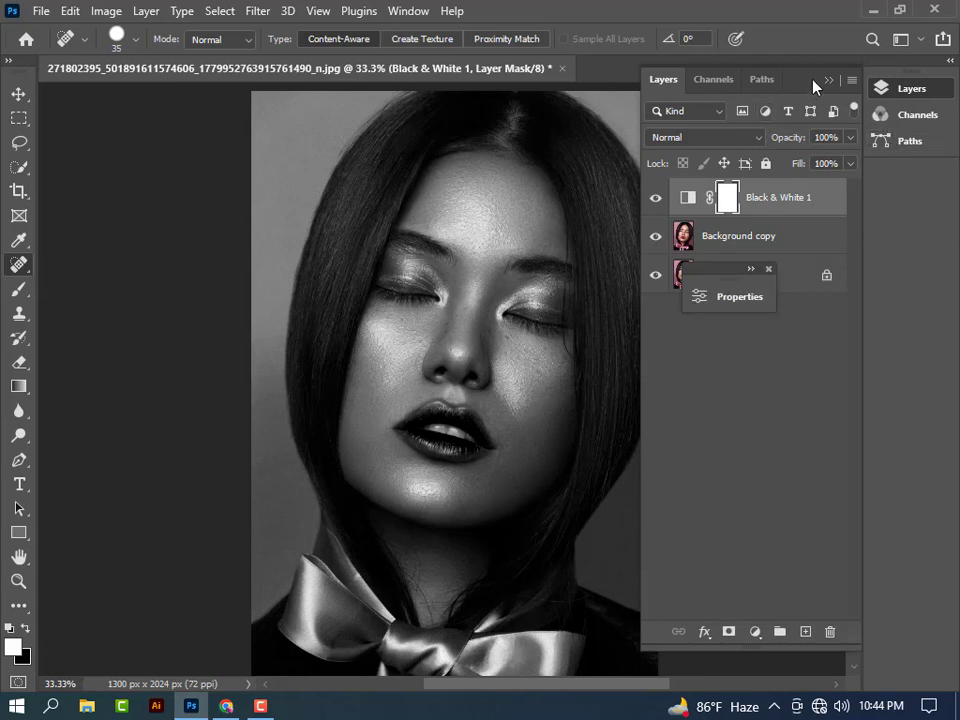
Target Background copy with a size-25 Healing Brush, zoomed to 66.7% on the face
left_click(784, 242)
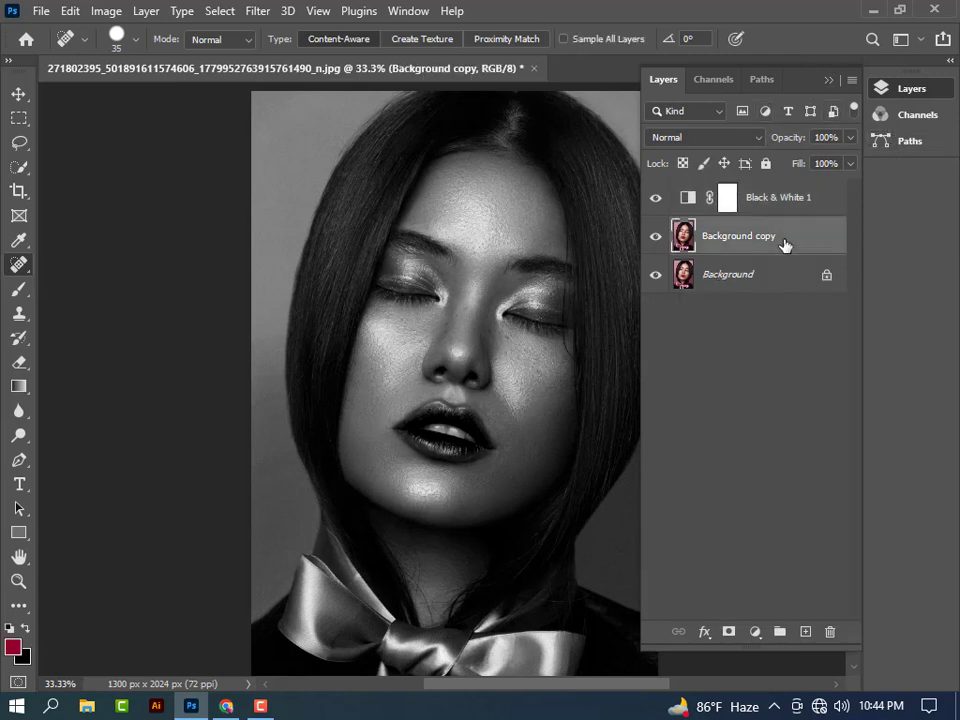
left_click(826, 81)
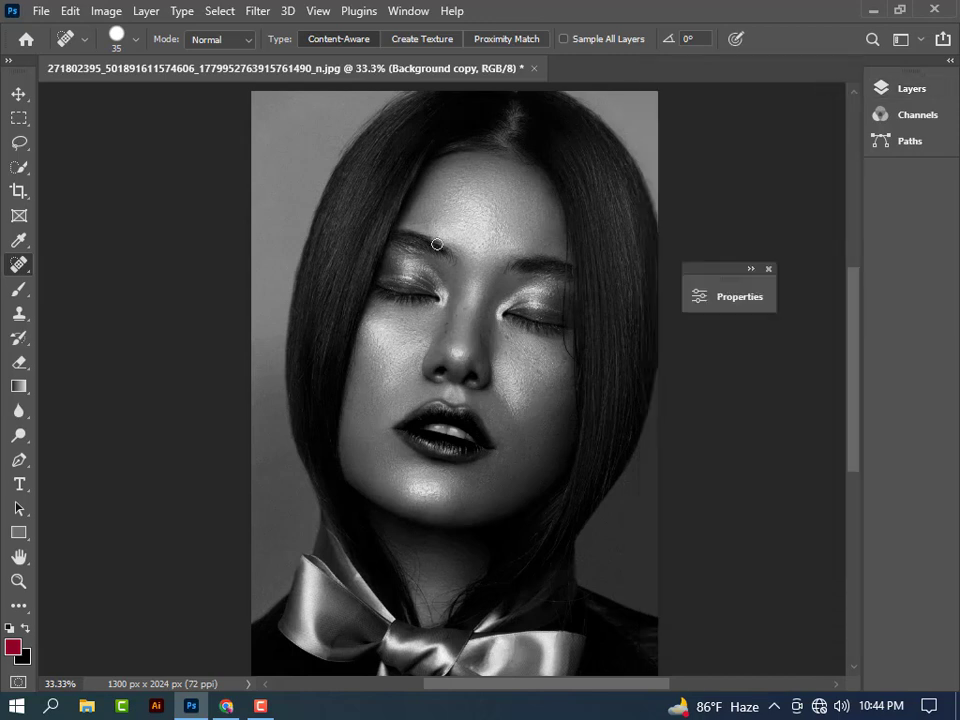
right_click(24, 268)
left_click(75, 218)
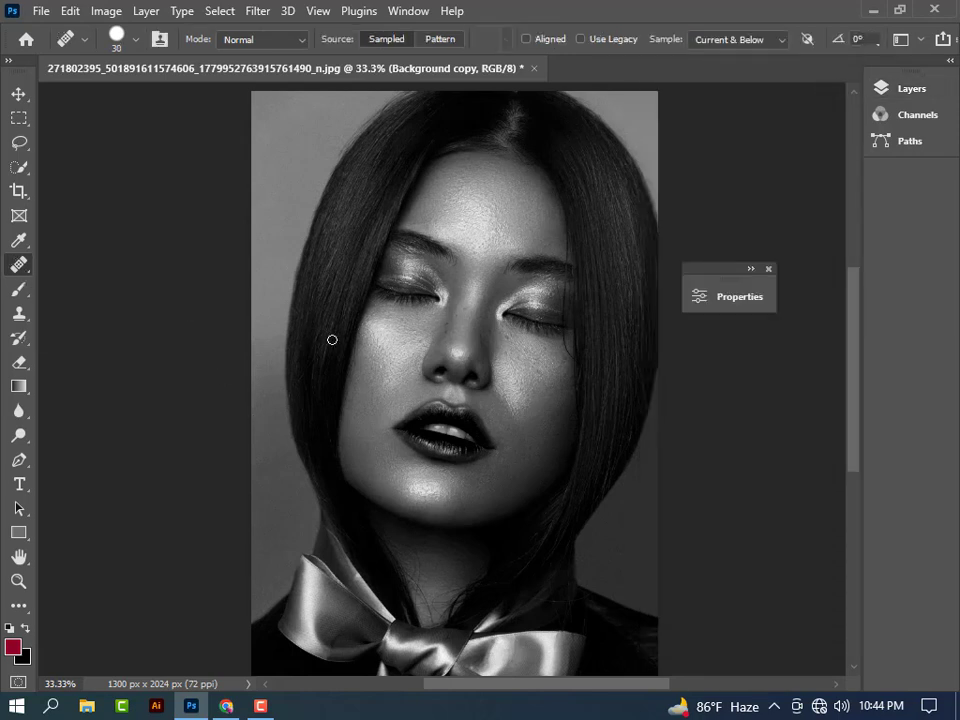
key("ctrl+plus")
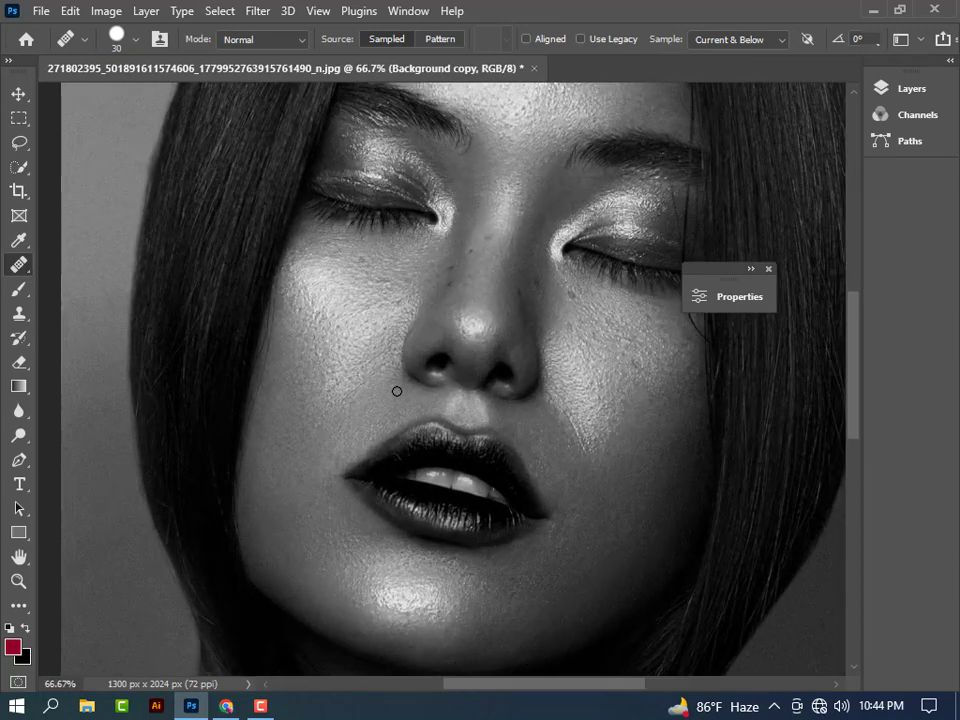
scroll(397, 391, "up", 1)
scroll(463, 315, "up", 3)
scroll(463, 315, "up", 1)
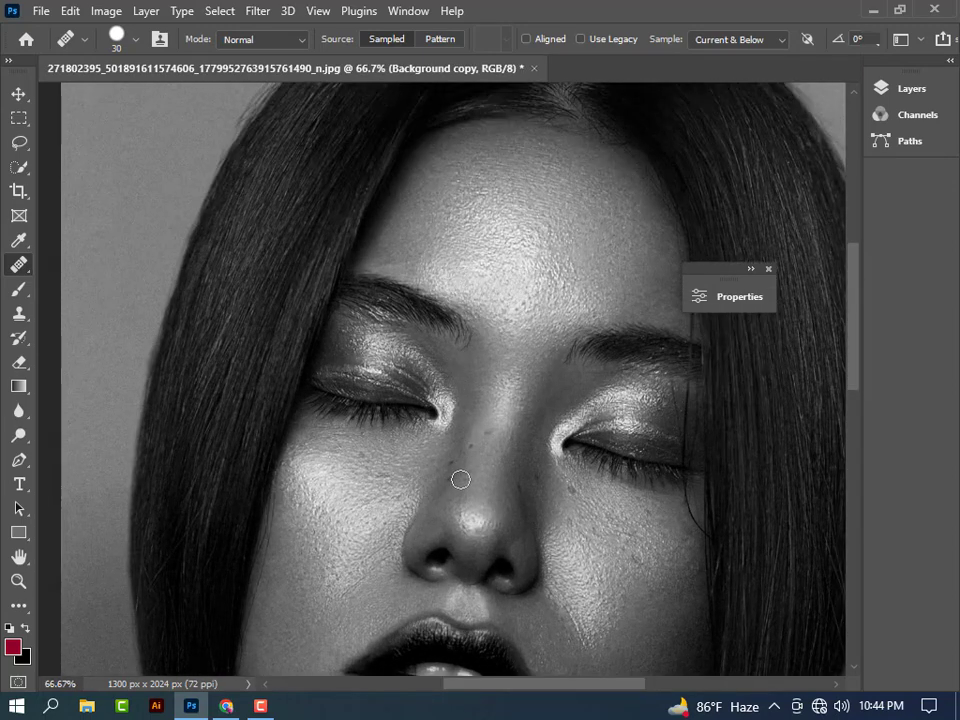
key("bracketleft")
Heal blemishes on the nose bridge and the cheek below the right eye
left_click(470, 452)
left_click(499, 454)
left_click(470, 478)
left_click_drag(453, 480, 450, 461)
left_click(530, 489)
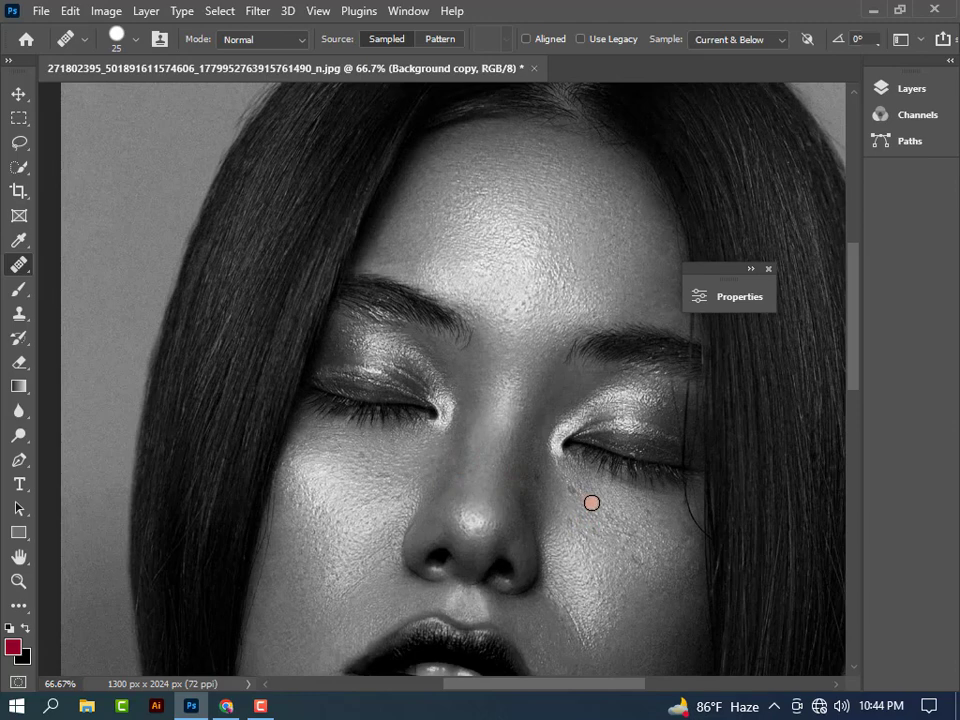
left_click(572, 489)
left_click_drag(626, 527, 572, 529)
mouse_move(634, 559)
left_mouse_down()
mouse_move(681, 570)
mouse_move(688, 559)
mouse_move(634, 566)
mouse_move(614, 541)
left_mouse_up()
Heal spots on the forehead, near the right eye and on the left cheek
scroll(572, 455, "down", 1)
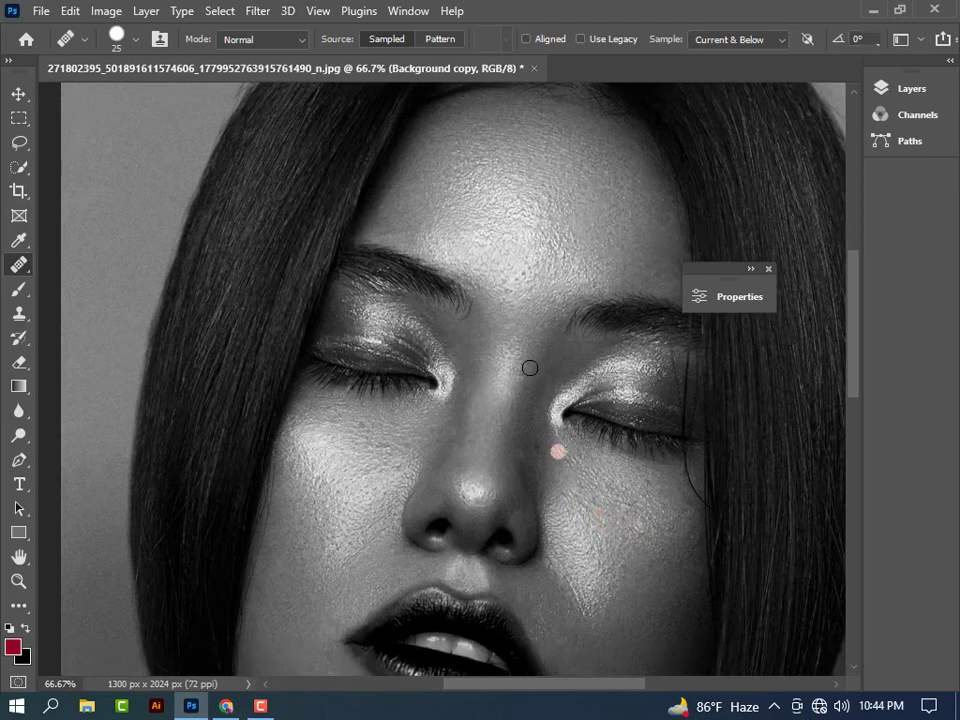
left_click(551, 268)
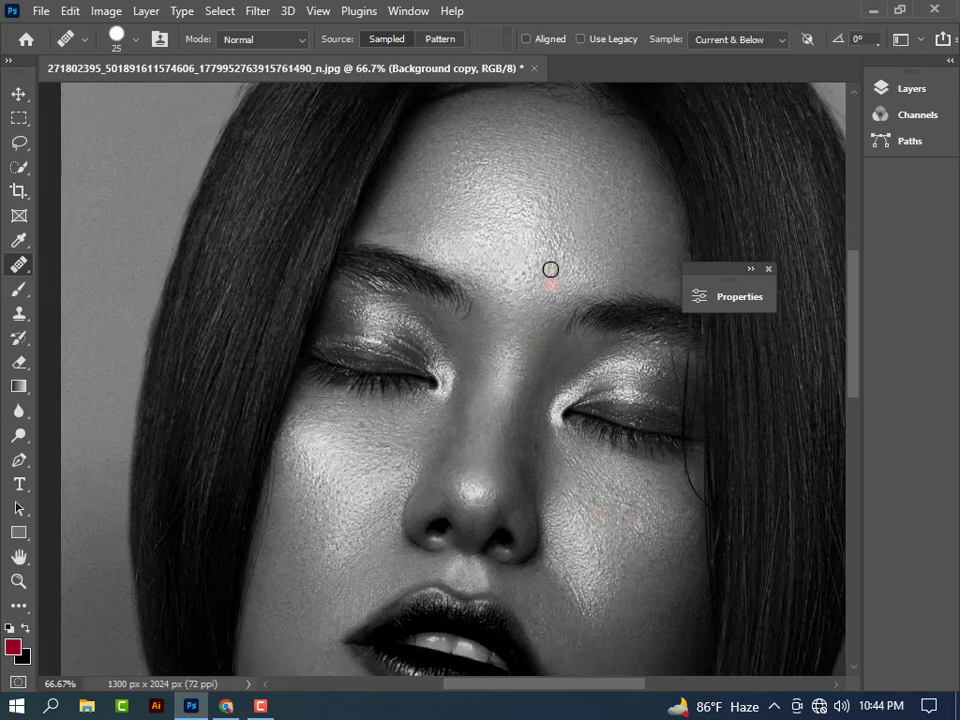
mouse_move(581, 274)
left_mouse_down()
mouse_move(514, 281)
mouse_move(507, 263)
mouse_move(518, 265)
left_mouse_up()
left_click(596, 296)
scroll(580, 300, "down", 3)
scroll(580, 301, "down", 3)
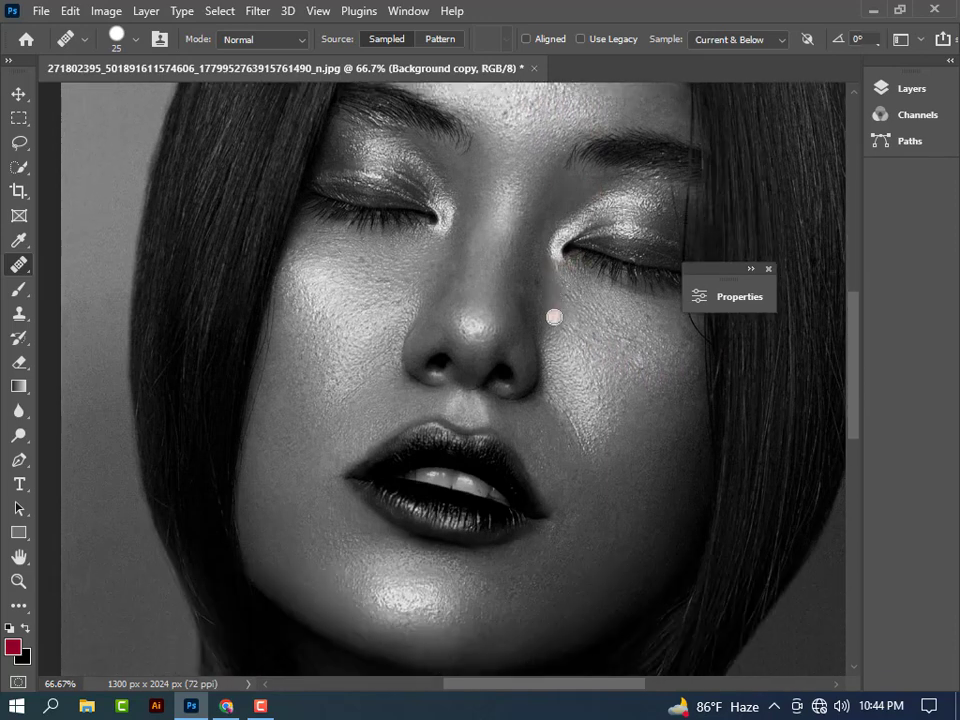
left_click(358, 256)
mouse_move(358, 256)
left_mouse_down()
mouse_move(406, 262)
mouse_move(391, 261)
mouse_move(384, 276)
mouse_move(394, 309)
left_mouse_up()
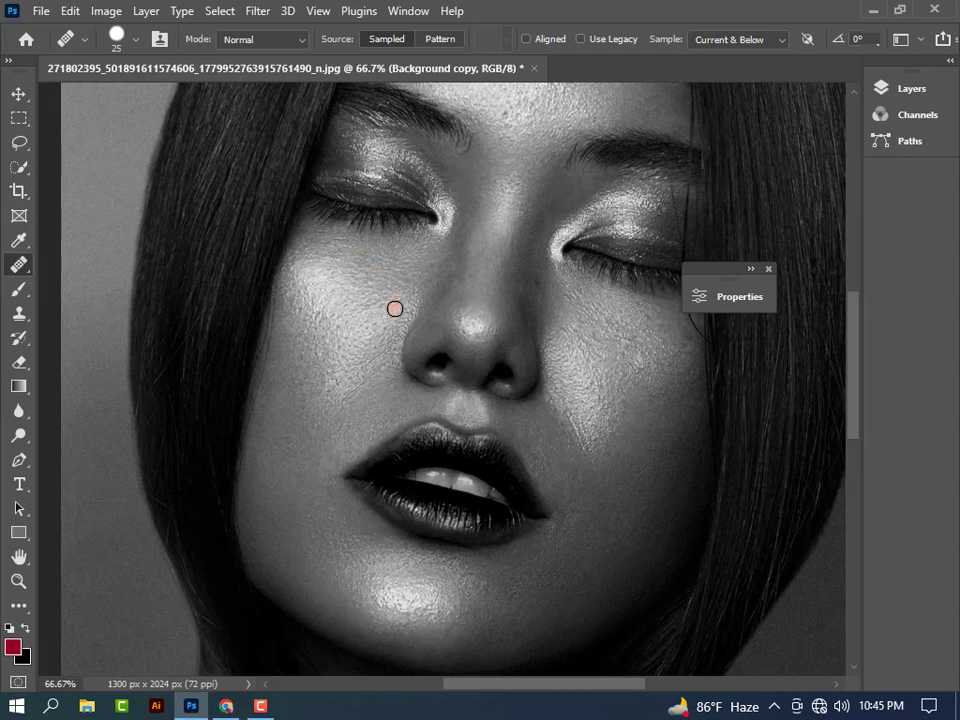
Heal remaining small spots on the nose bridge and upper forehead
scroll(349, 298, "down", 4)
scroll(348, 304, "down", 2)
scroll(570, 358, "down", 3)
scroll(608, 364, "up", 6)
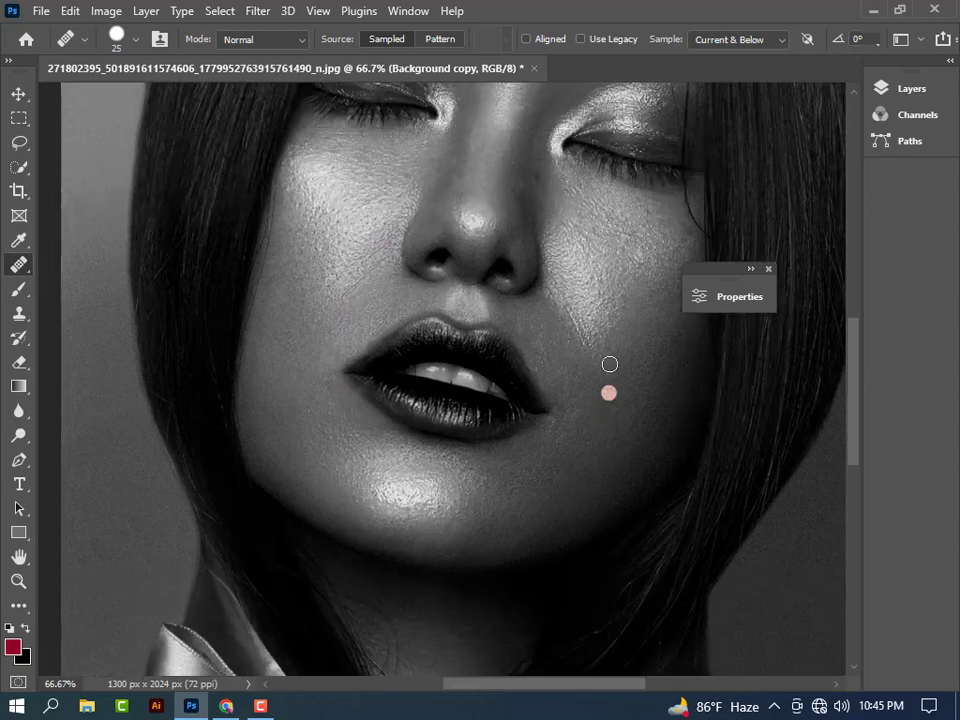
scroll(614, 364, "up", 1)
scroll(621, 347, "up", 1)
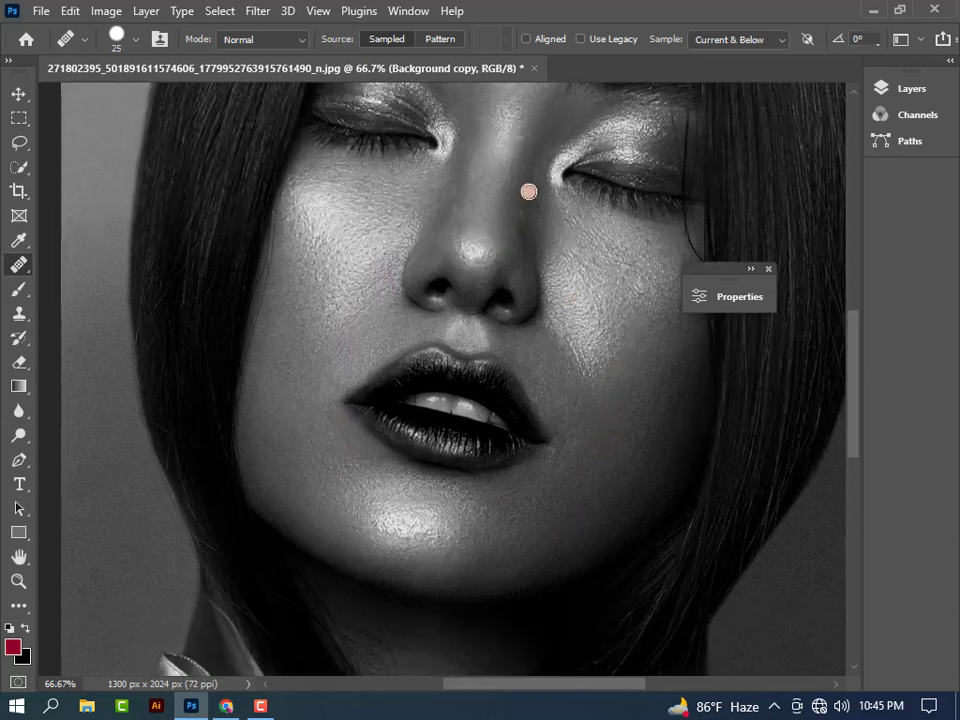
left_click_drag(529, 191, 540, 204)
scroll(522, 265, "up", 3)
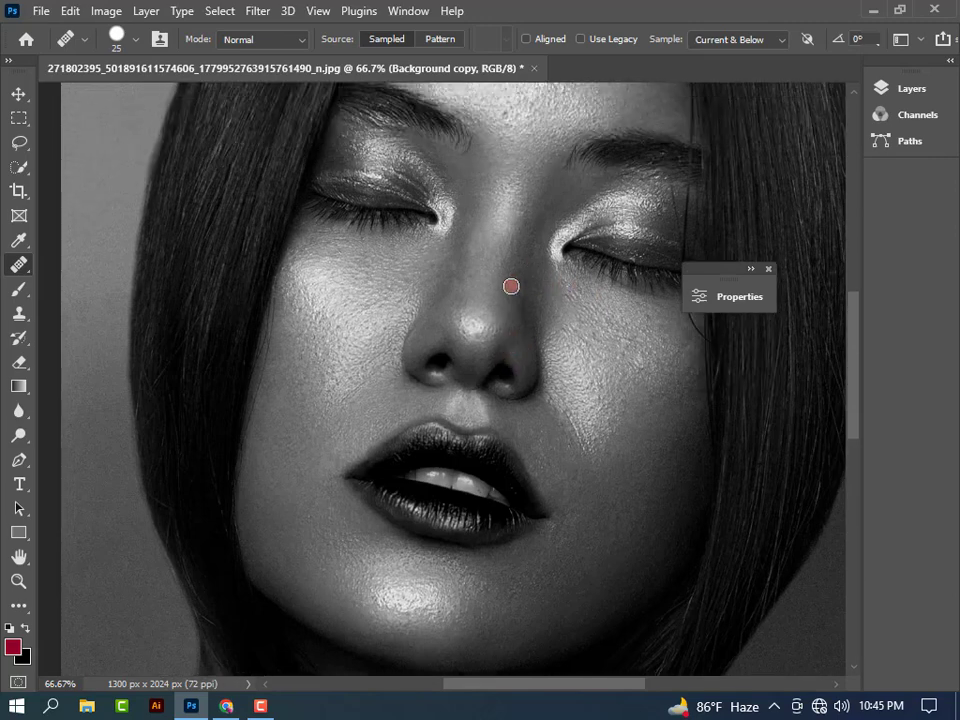
scroll(510, 283, "up", 1)
left_click(510, 196)
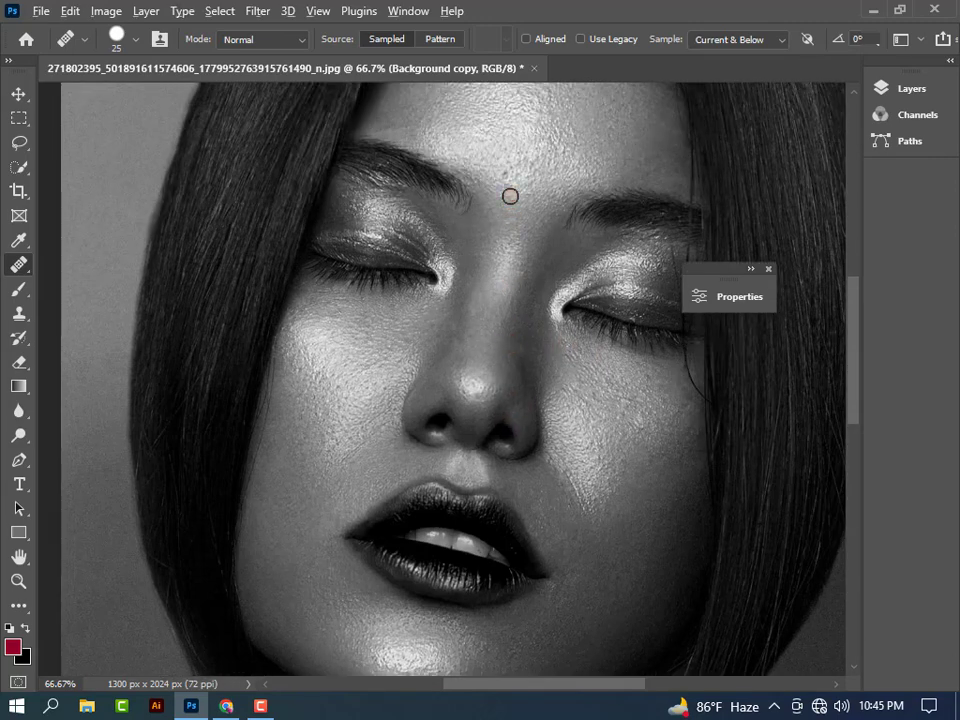
left_click(506, 182)
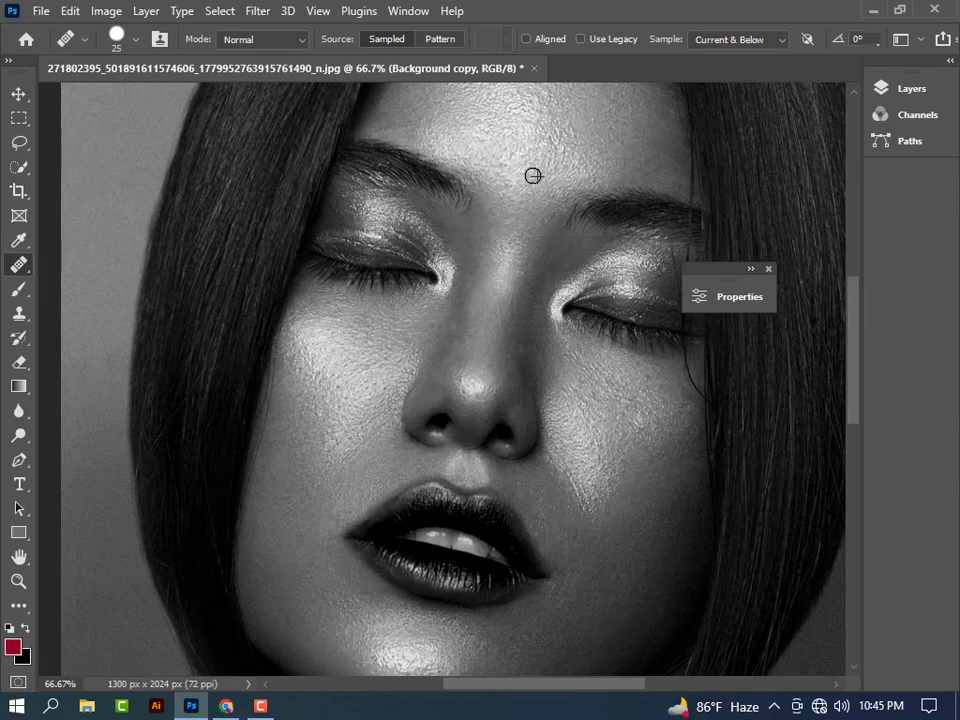
scroll(501, 242, "up", 3)
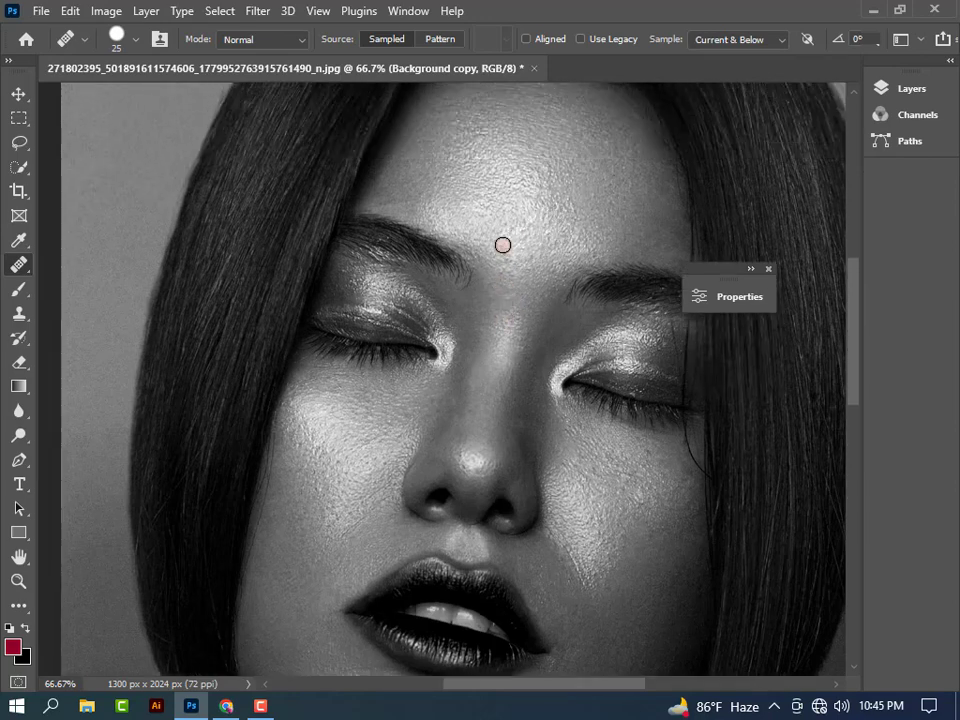
scroll(501, 271, "up", 1)
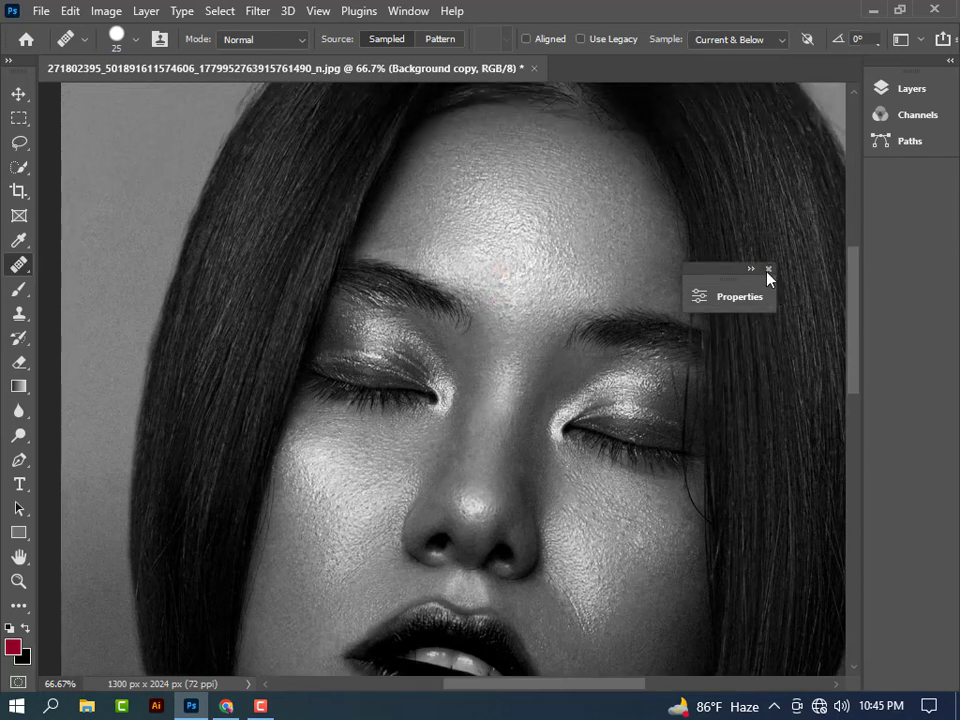
left_click(768, 269)
left_click(908, 92)
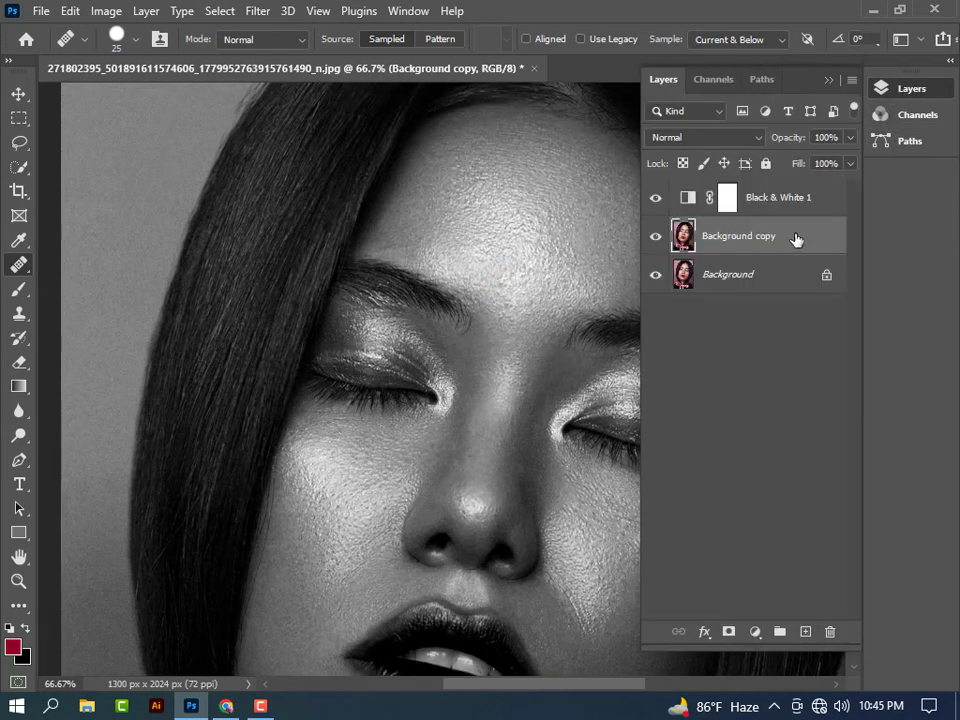
Delete the Black & White 1 layer, zoom out to 33.3%, and compare Background copy on/off
mouse_move(765, 199)
left_mouse_down()
mouse_move(810, 580)
mouse_move(829, 631)
left_mouse_up()
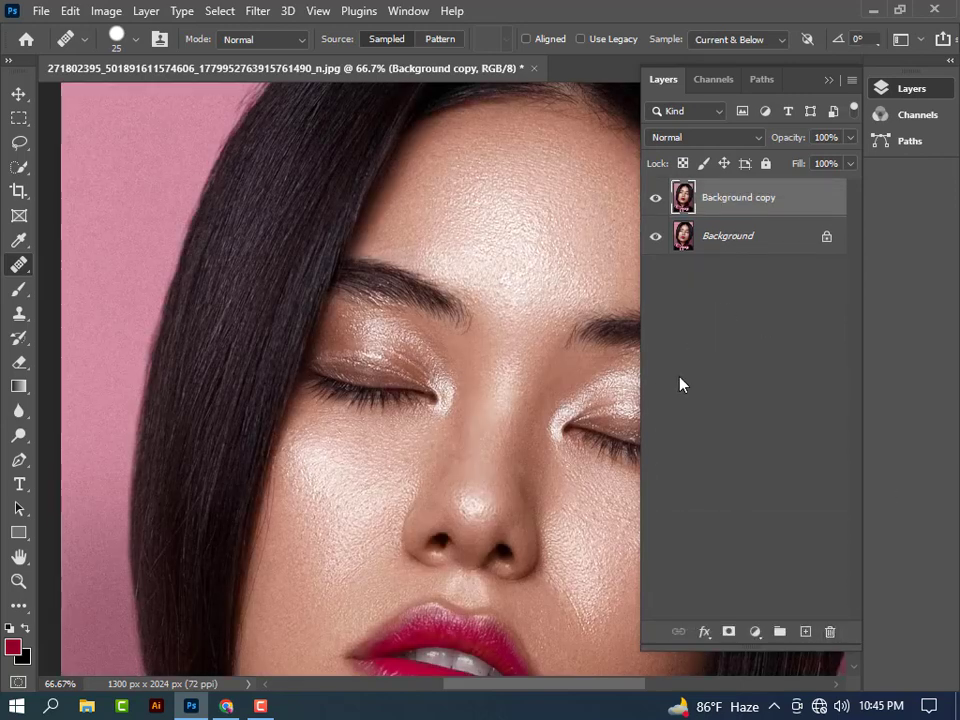
key("ctrl+minus")
key("ctrl+minus")
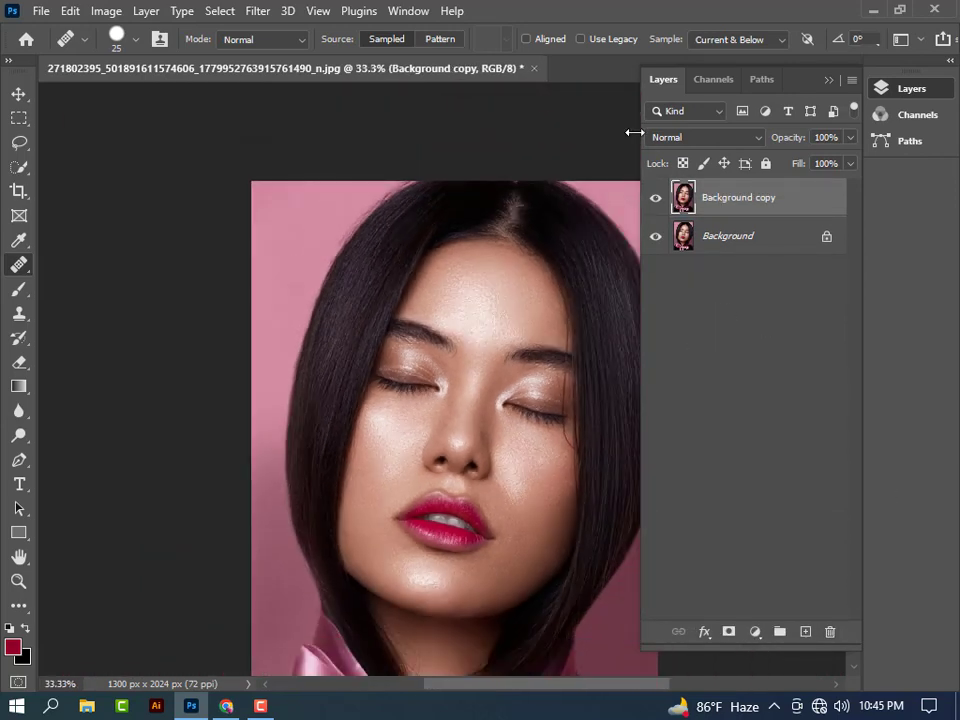
left_click(656, 198)
left_click(656, 198)
left_click(656, 199)
left_click(656, 198)
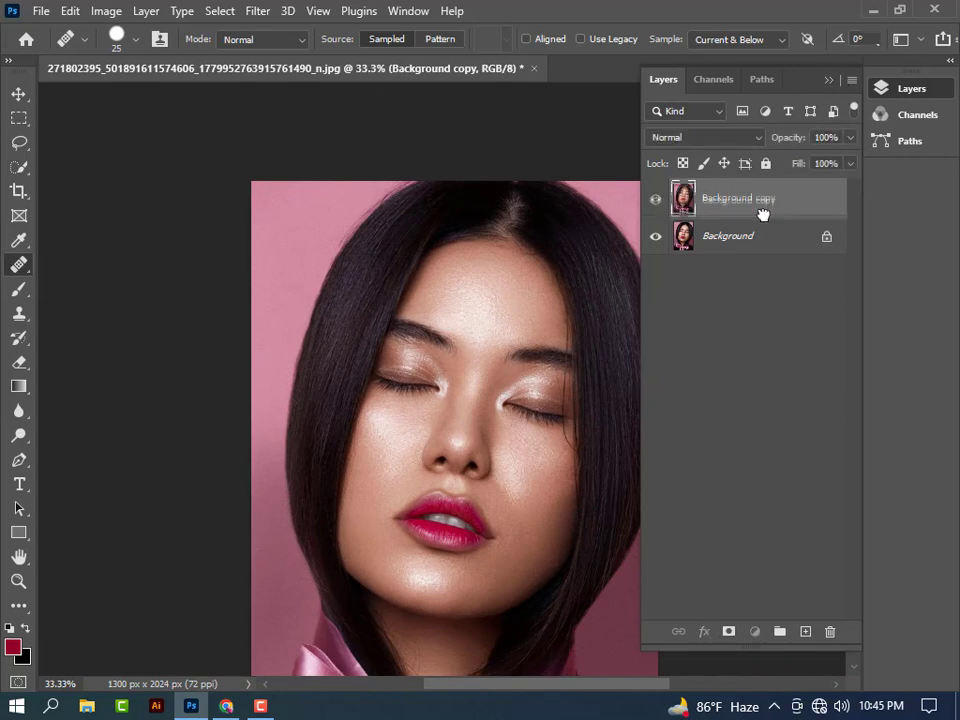
Create smart-object copies Background copy 2 and 3, hide copy 3, select copy 2
left_click_drag(761, 211, 803, 632)
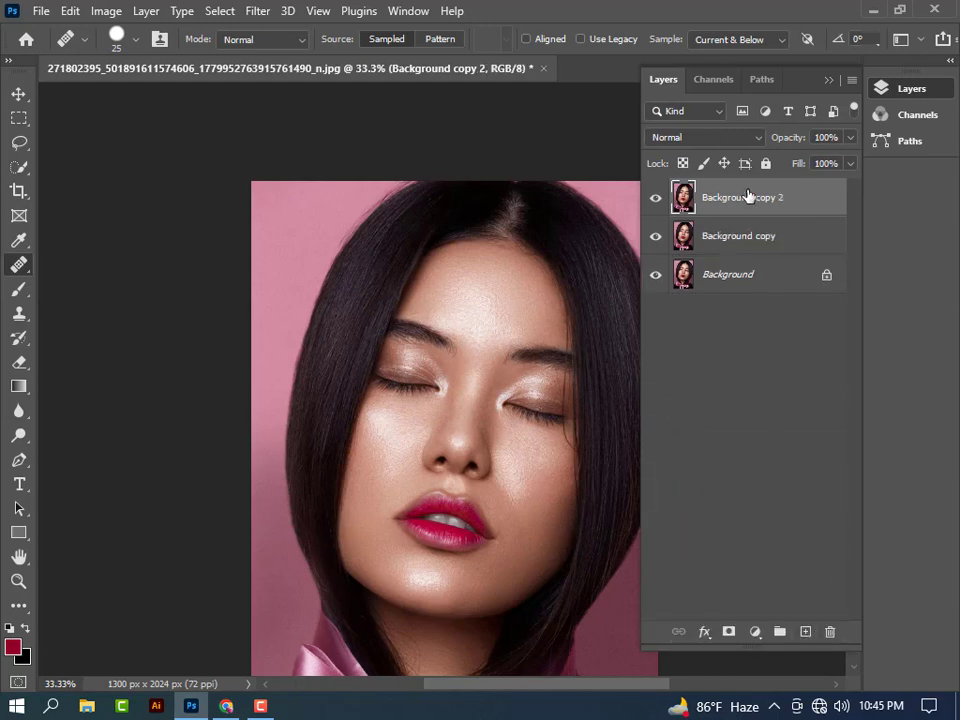
right_click(747, 197)
left_click(647, 260)
left_click_drag(778, 199, 806, 629)
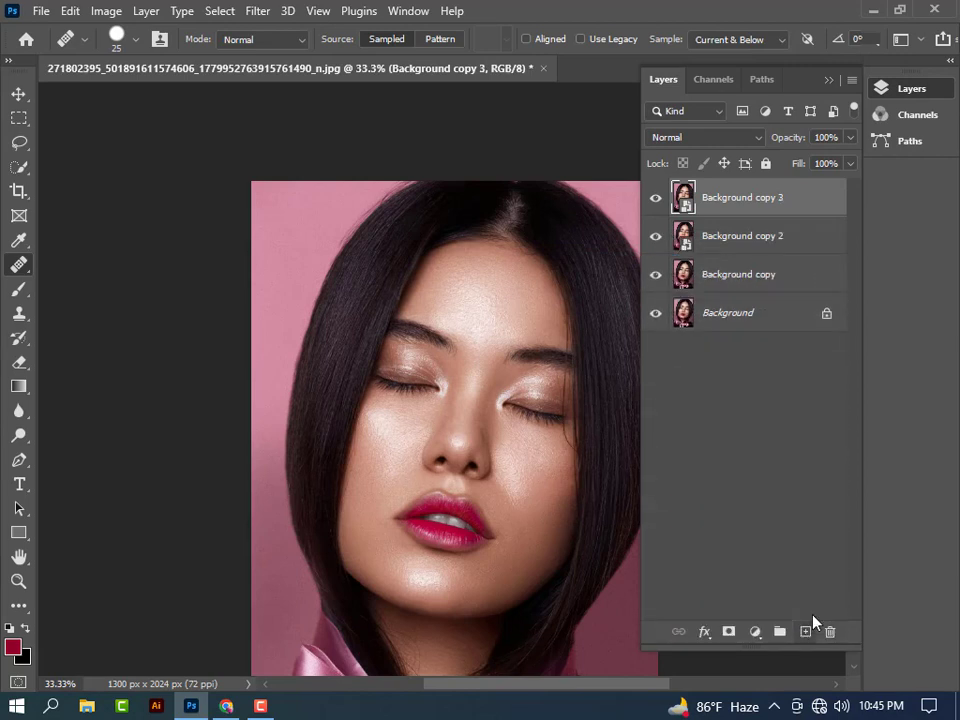
left_click(656, 198)
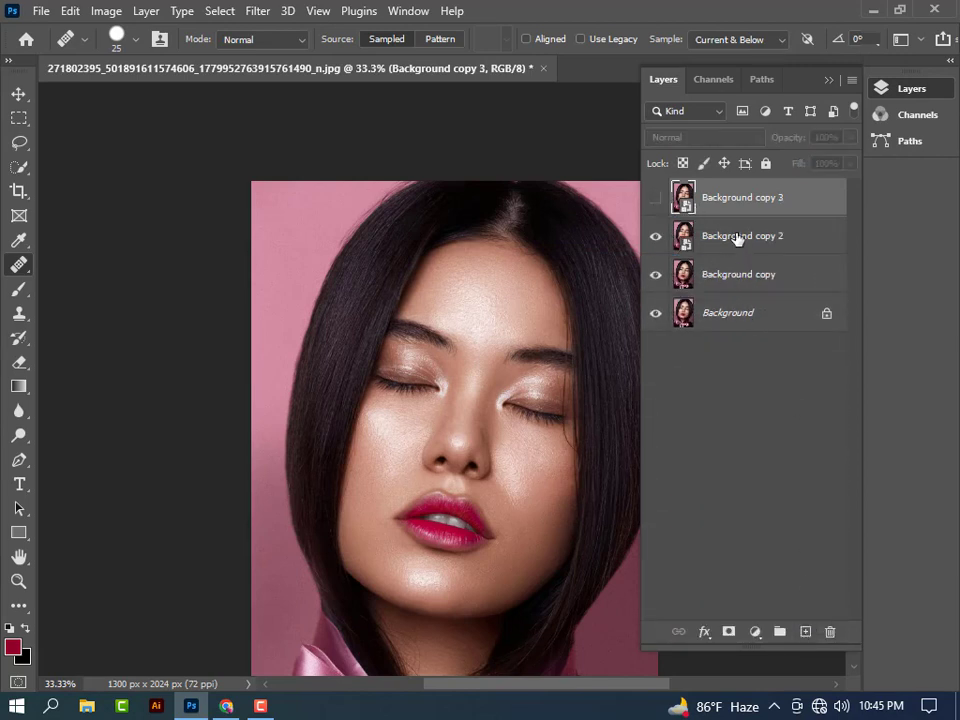
left_click(737, 238)
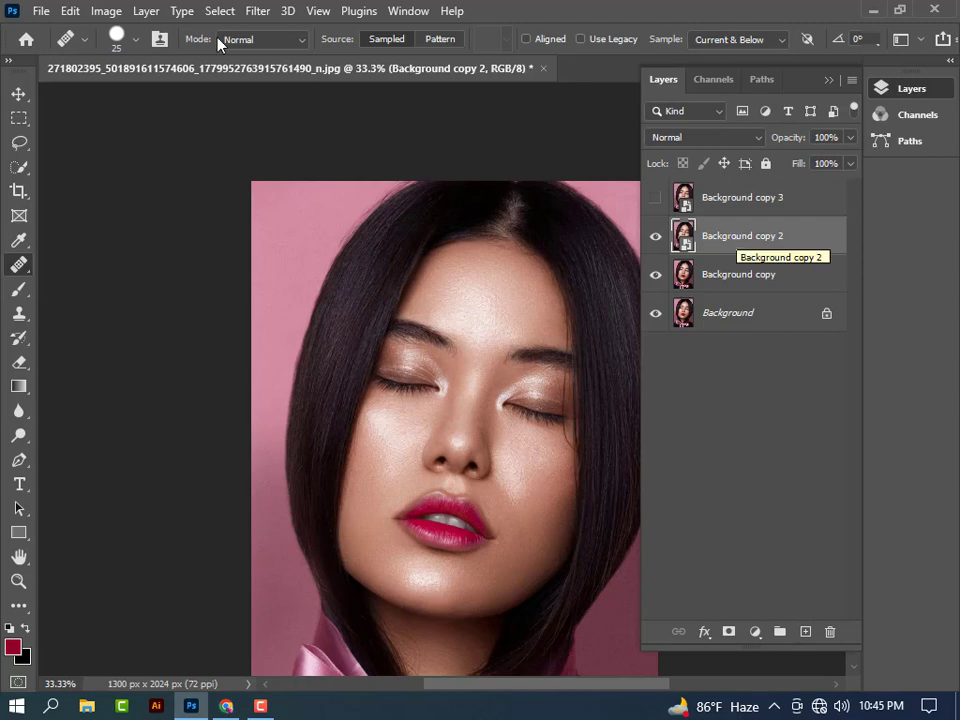
left_click(256, 11)
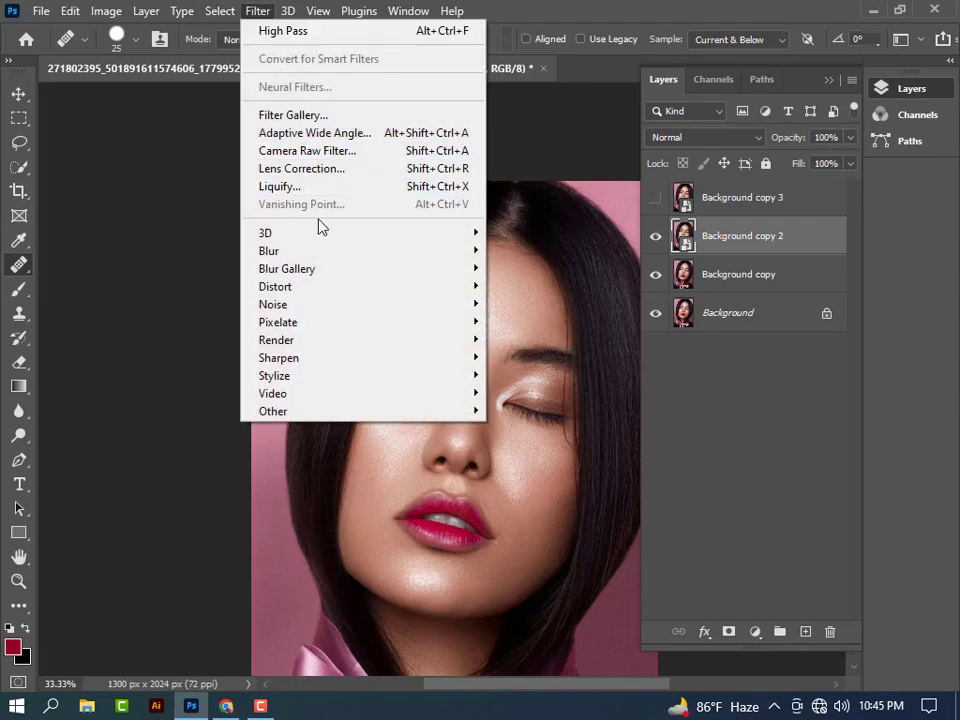
mouse_move(268, 251)
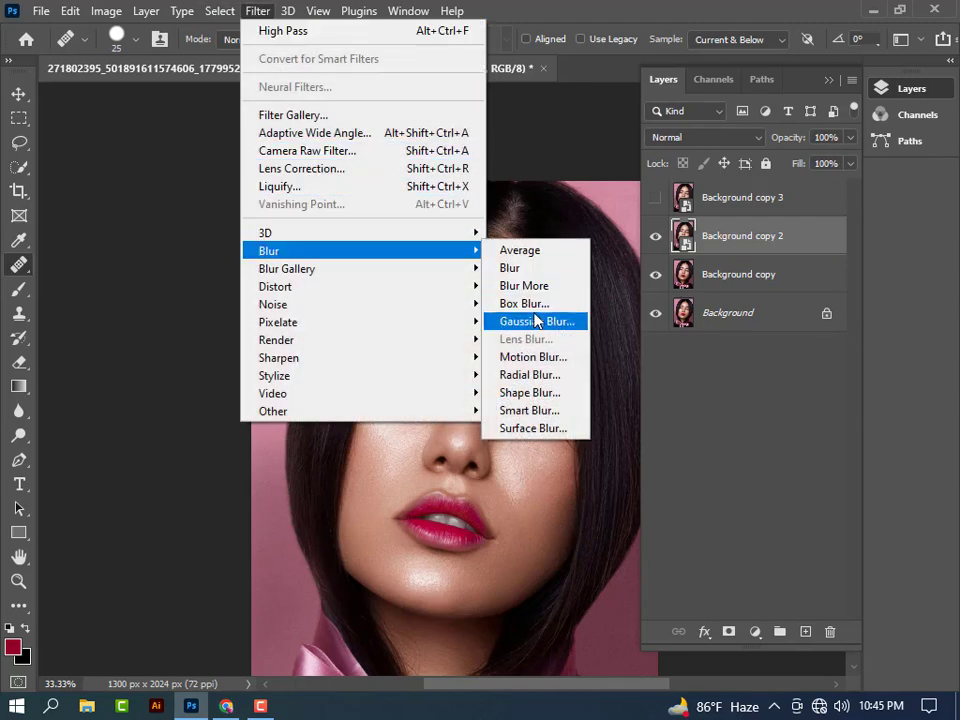
Apply a Gaussian Blur smart filter of radius 11.1 pixels to Background copy 2
left_click(536, 320)
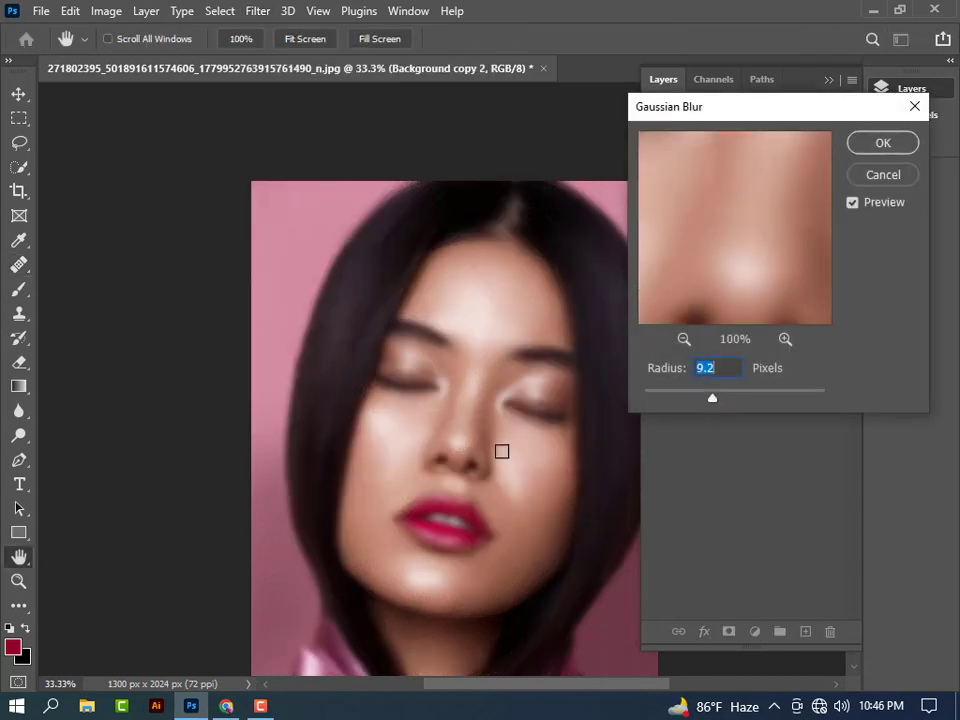
left_click(502, 451)
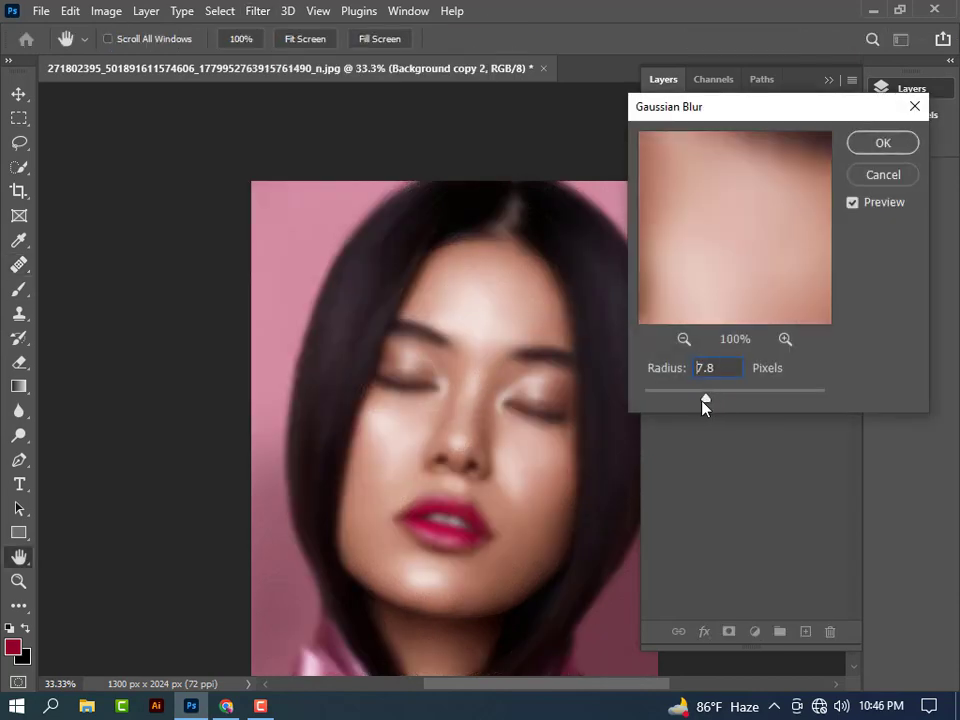
mouse_move(705, 405)
left_mouse_down()
mouse_move(694, 401)
mouse_move(726, 395)
left_mouse_up()
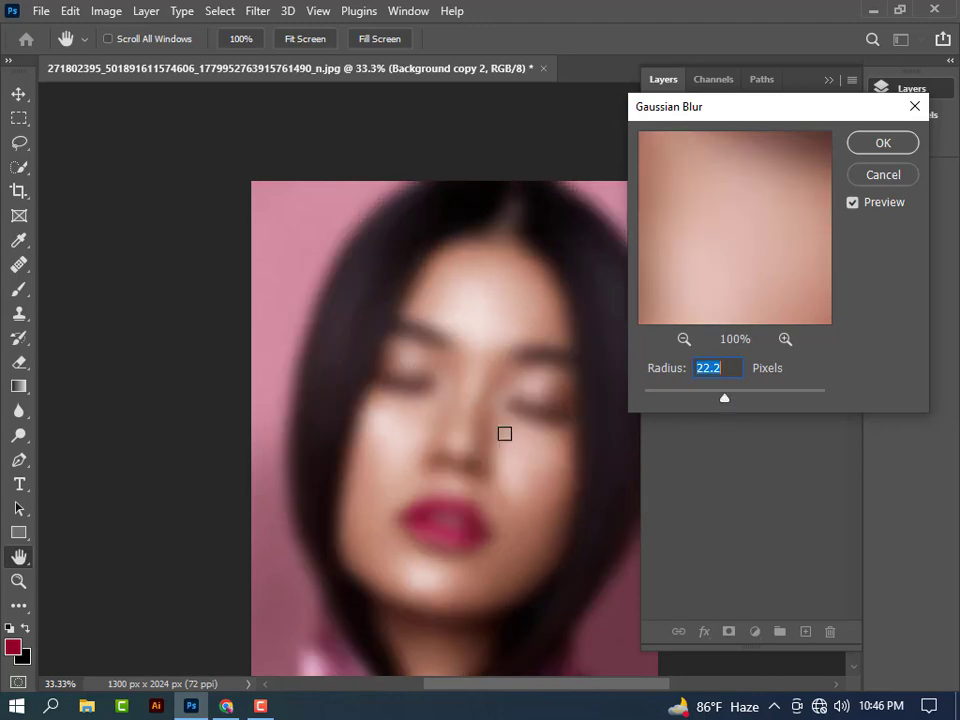
left_click(532, 459)
left_click_drag(723, 402, 717, 403)
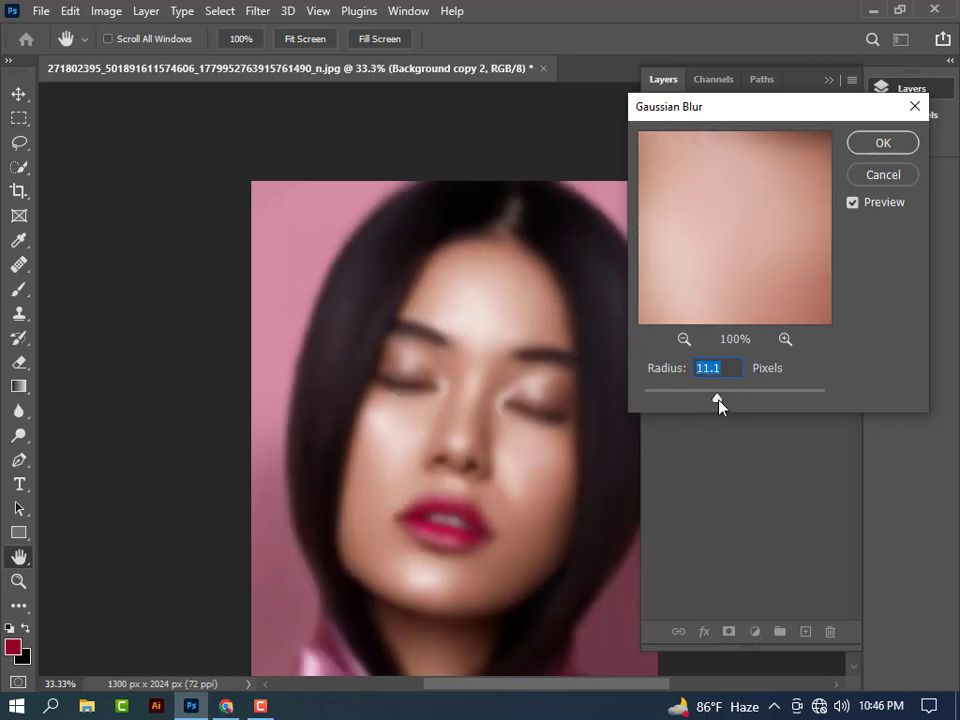
left_click_drag(720, 403, 722, 402)
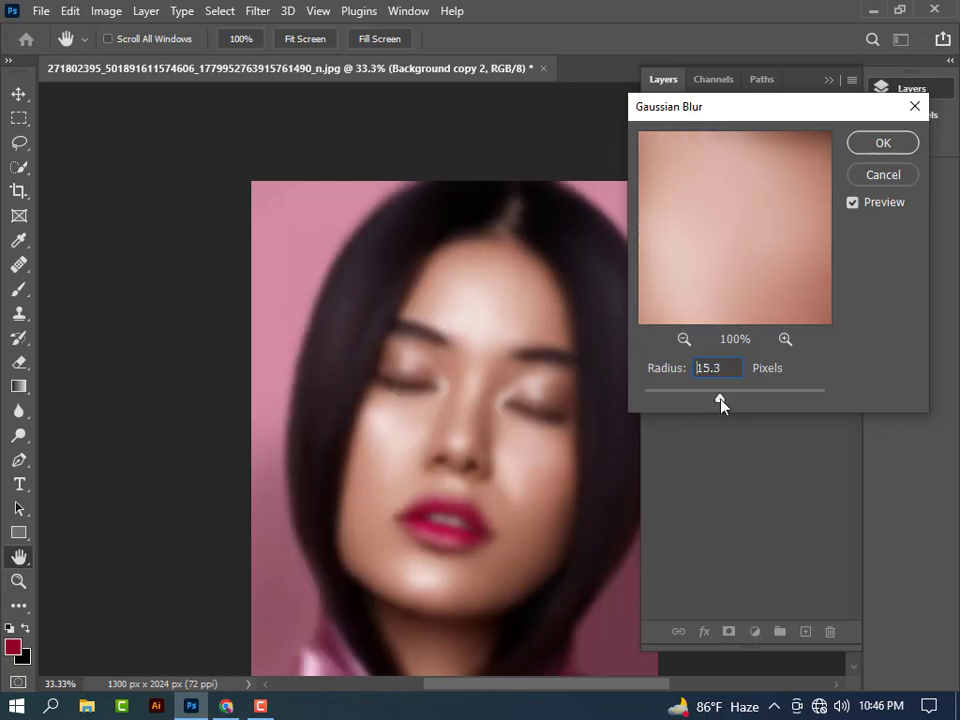
left_click(550, 443)
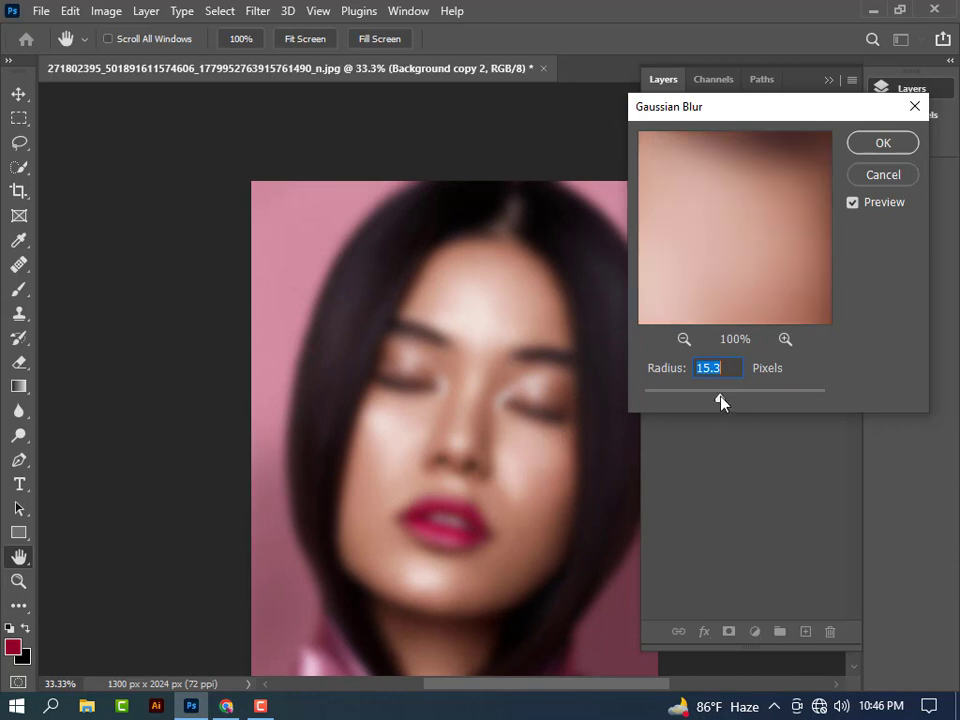
left_click_drag(720, 397, 717, 399)
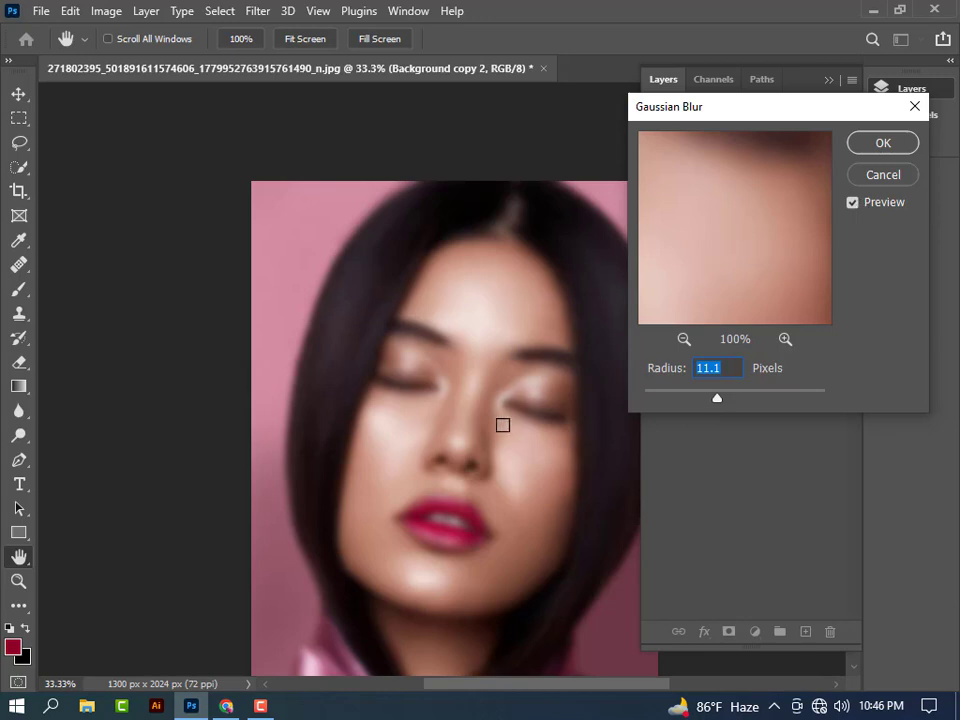
left_click(517, 457)
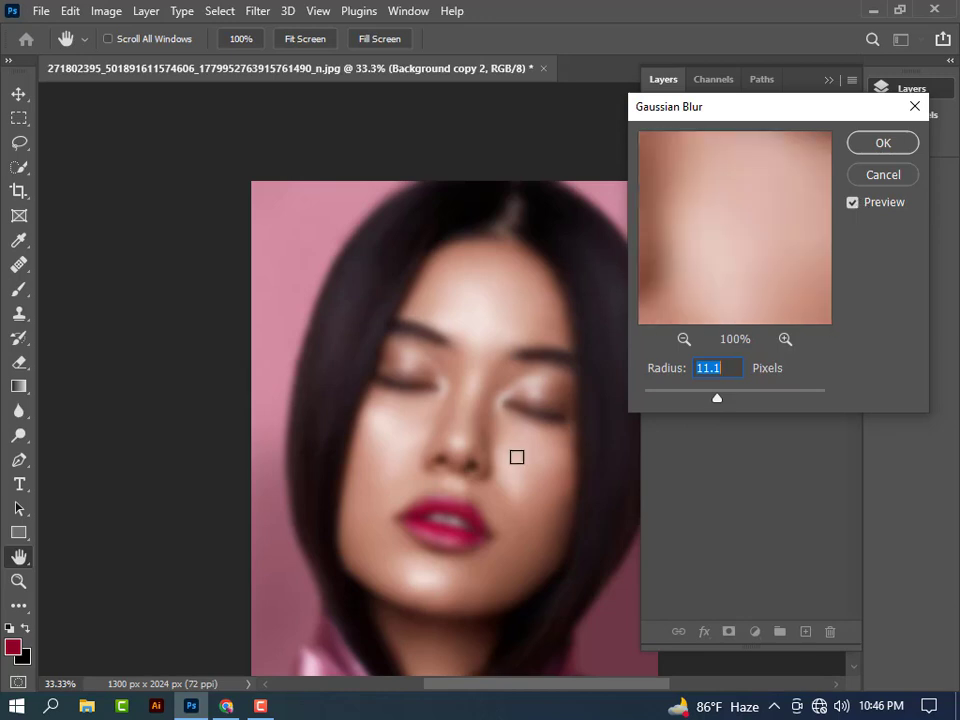
left_click(883, 144)
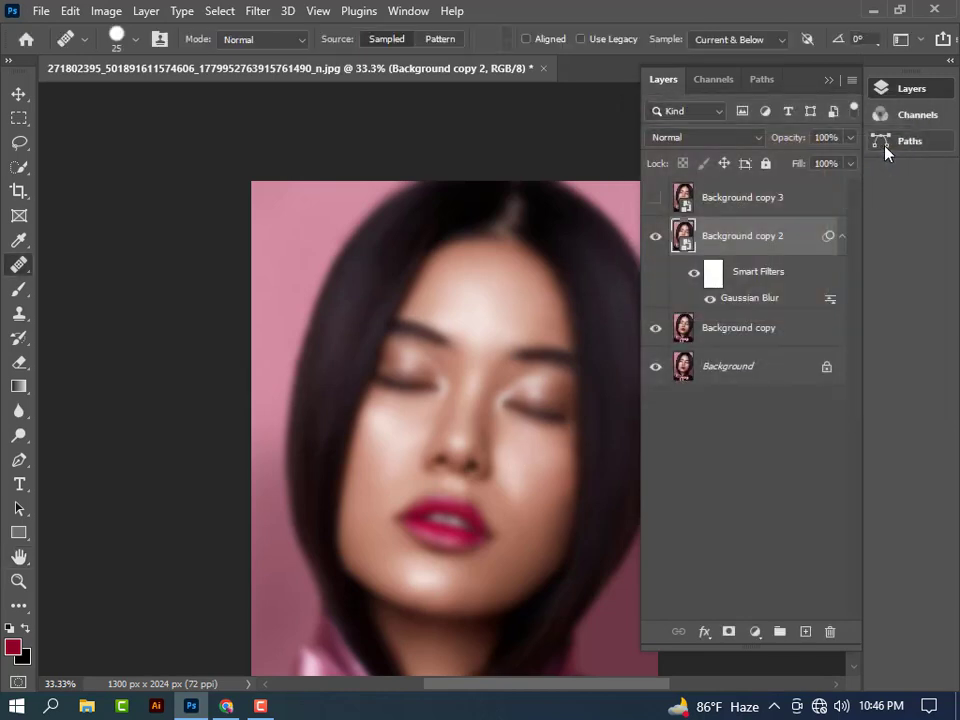
Show Background copy 3 and apply a High Pass filter with a 2.2-pixel radius
left_click(727, 192)
left_click(656, 198)
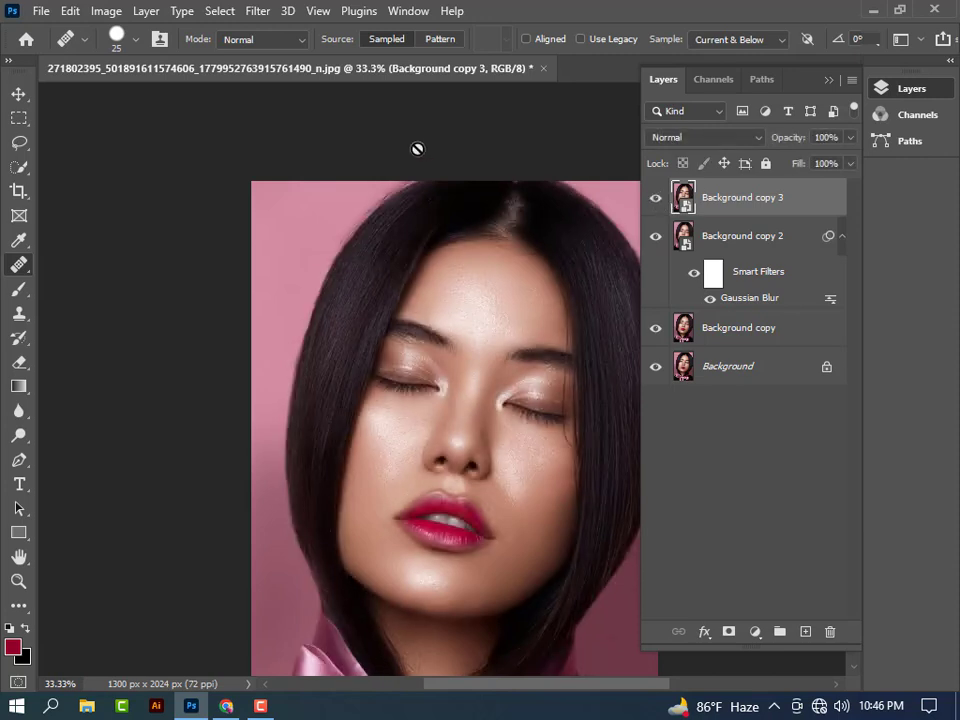
left_click(258, 11)
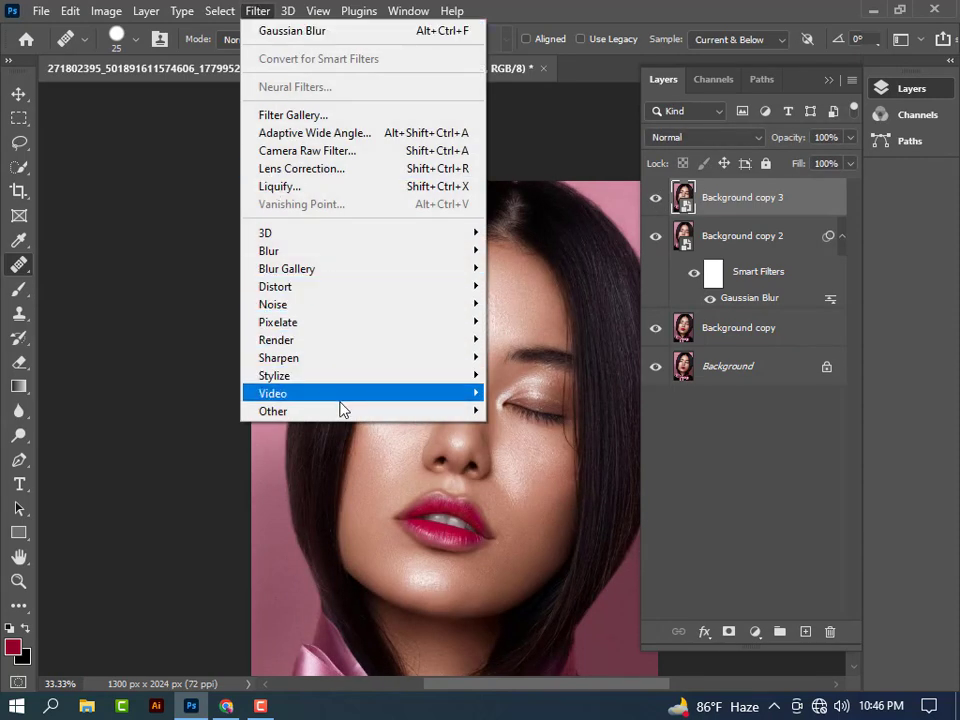
mouse_move(273, 411)
left_click(538, 430)
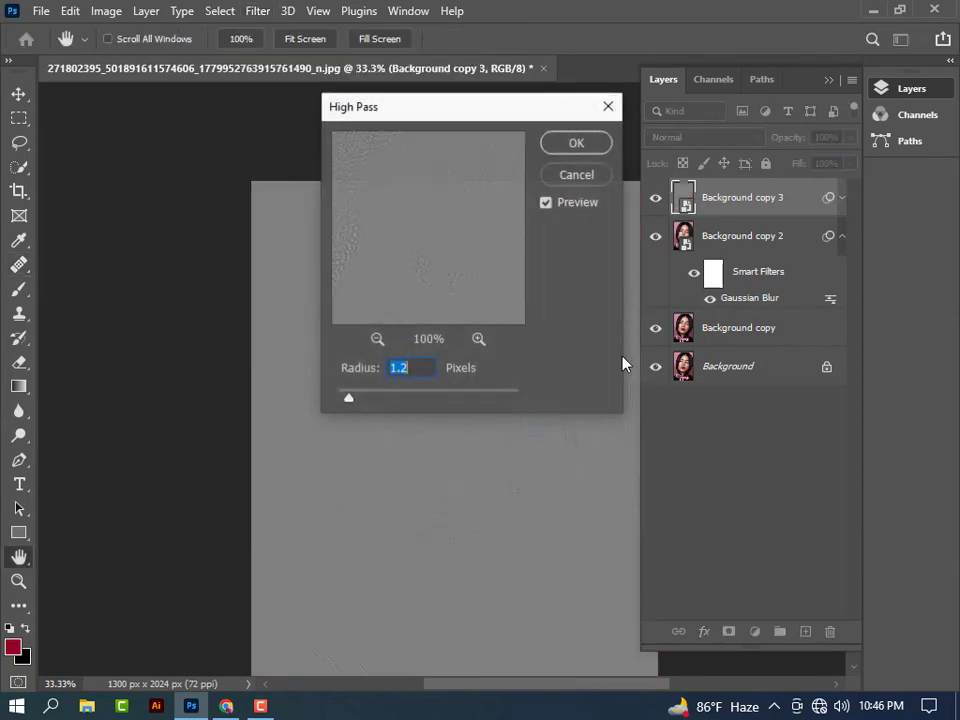
left_click(828, 82)
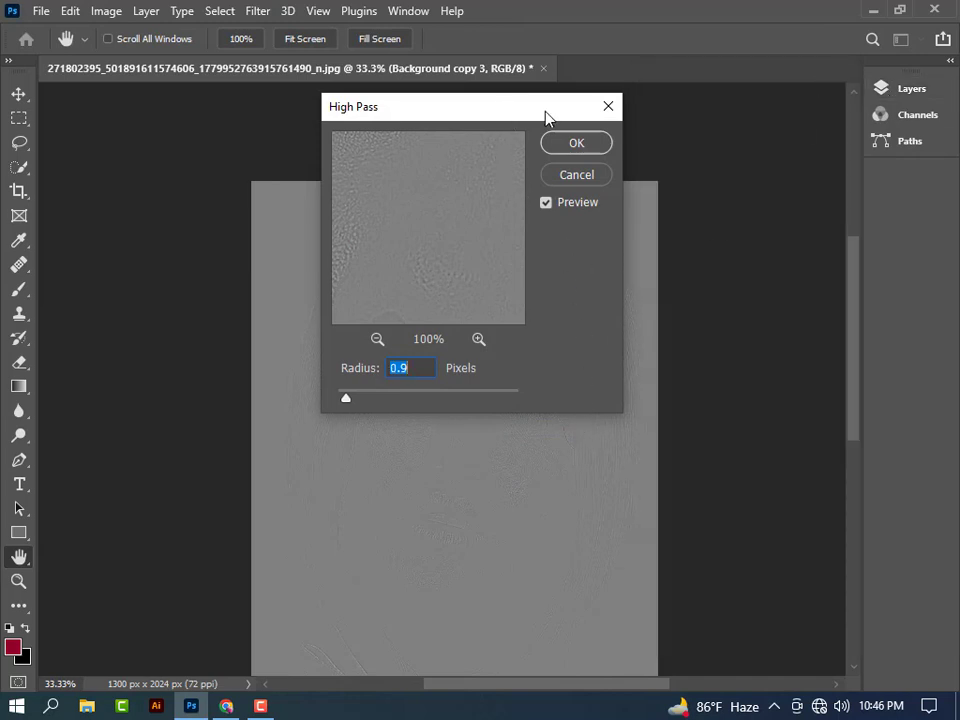
left_click_drag(546, 117, 835, 123)
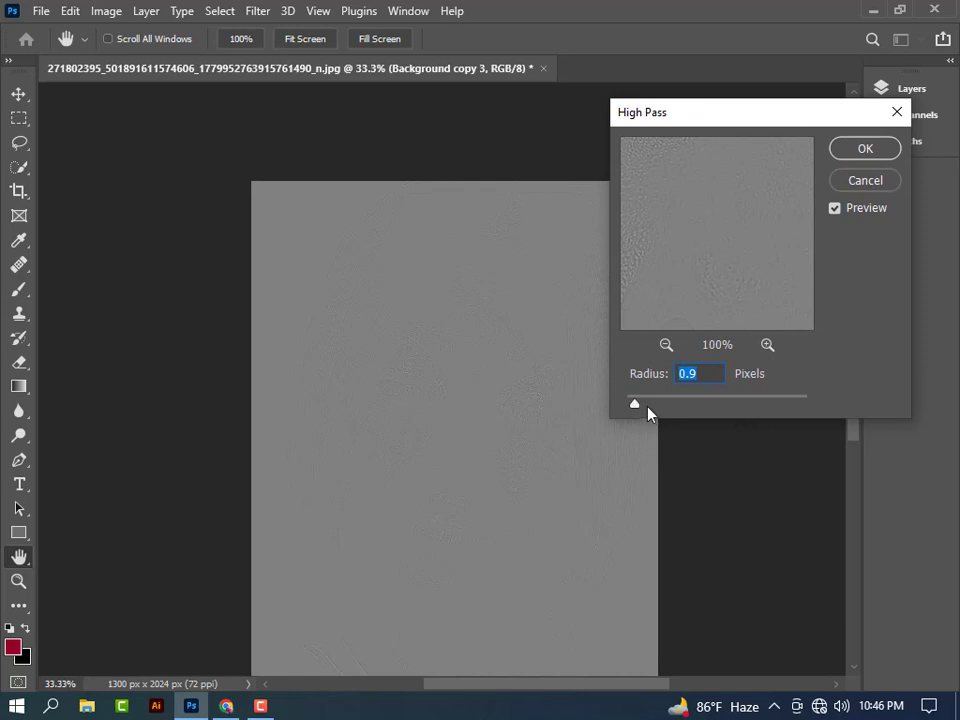
mouse_move(635, 403)
left_mouse_down()
mouse_move(648, 402)
mouse_move(639, 405)
left_mouse_up()
left_click(866, 149)
key("j")
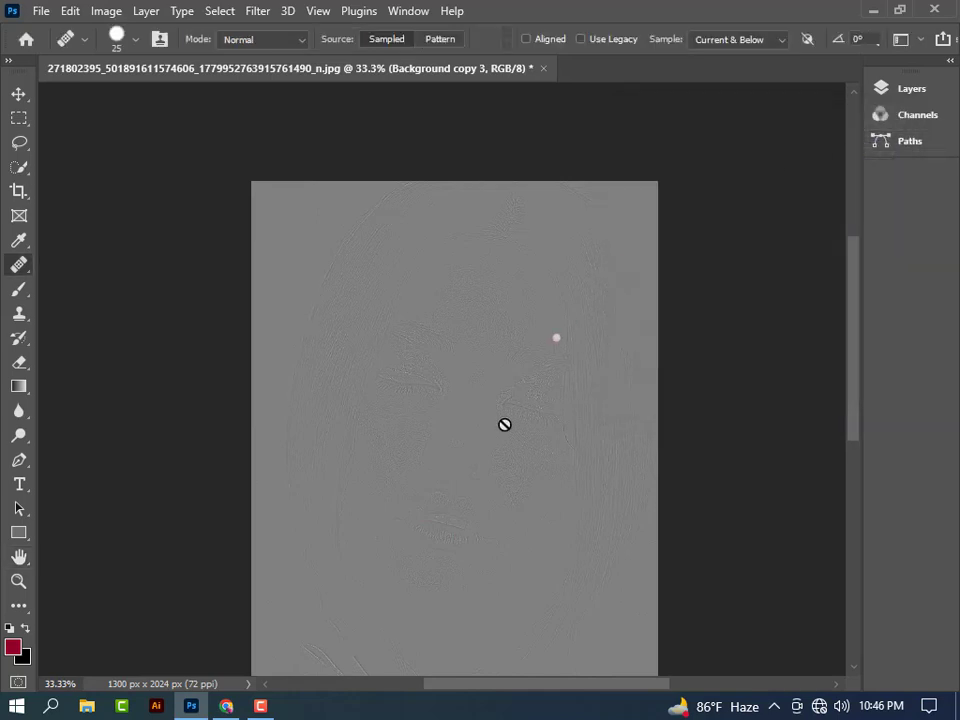
Set Background copy 3 to Linear Light and group both smart objects into Group 1
left_click(886, 92)
left_click(755, 138)
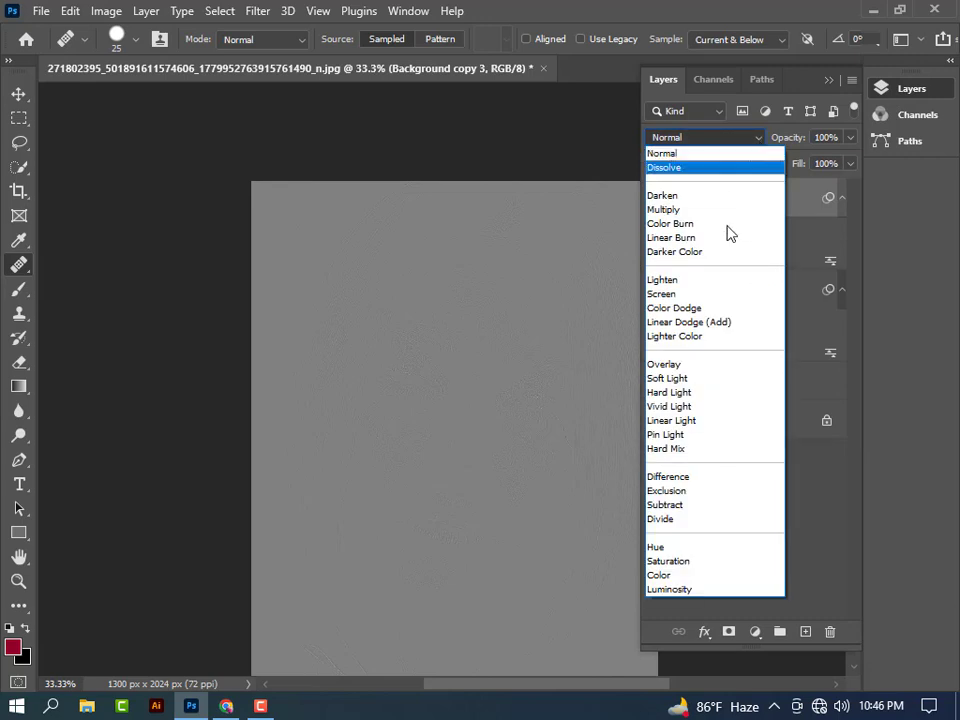
left_click(684, 421)
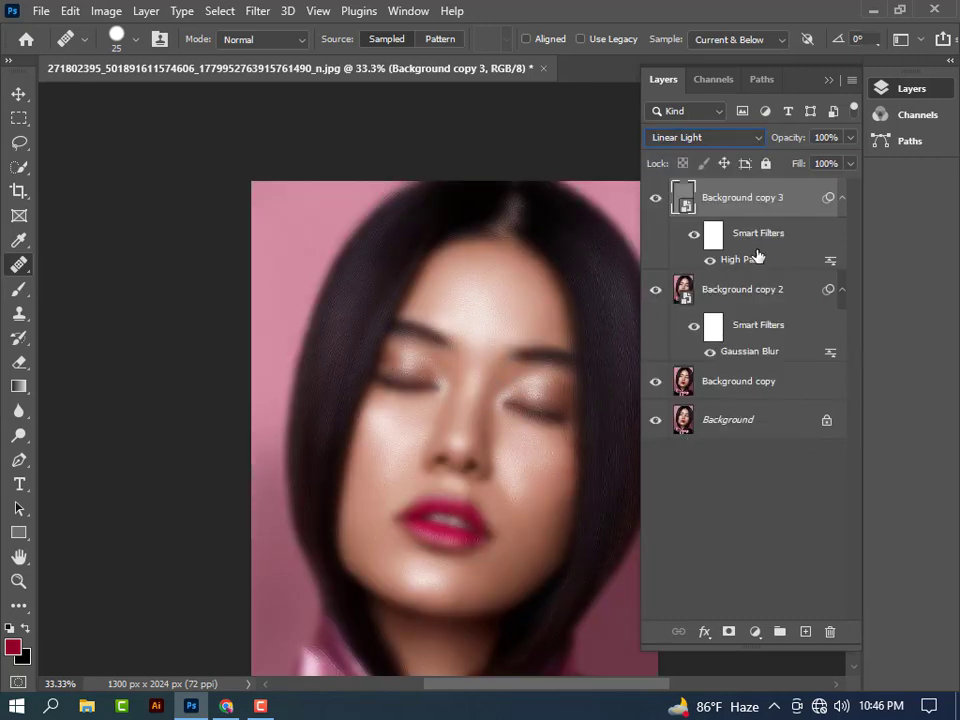
left_click(745, 290, "shift")
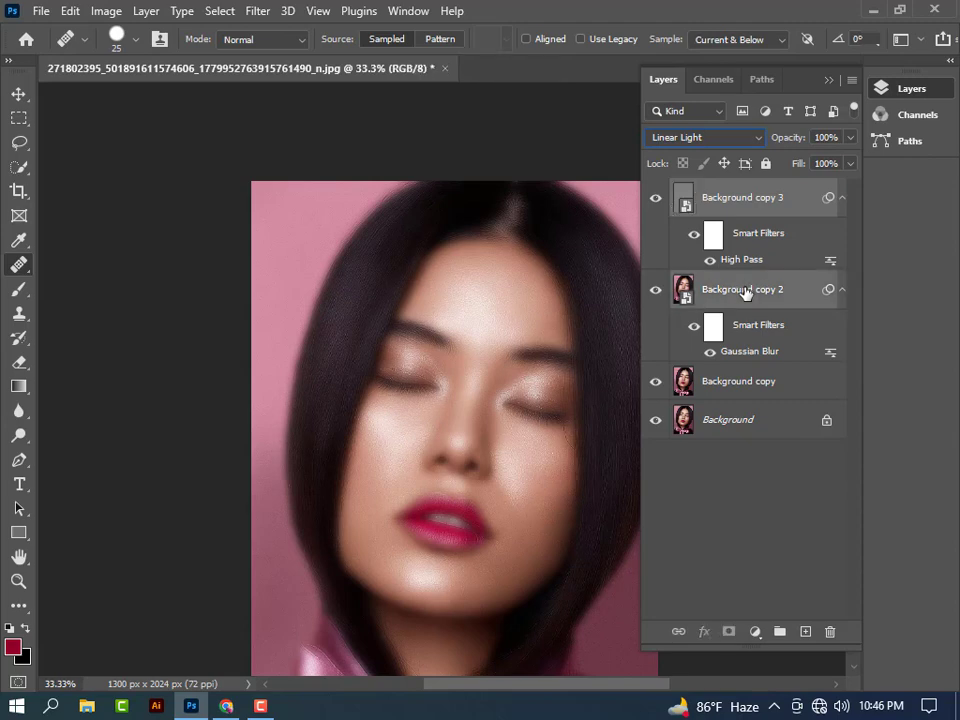
right_click(745, 289)
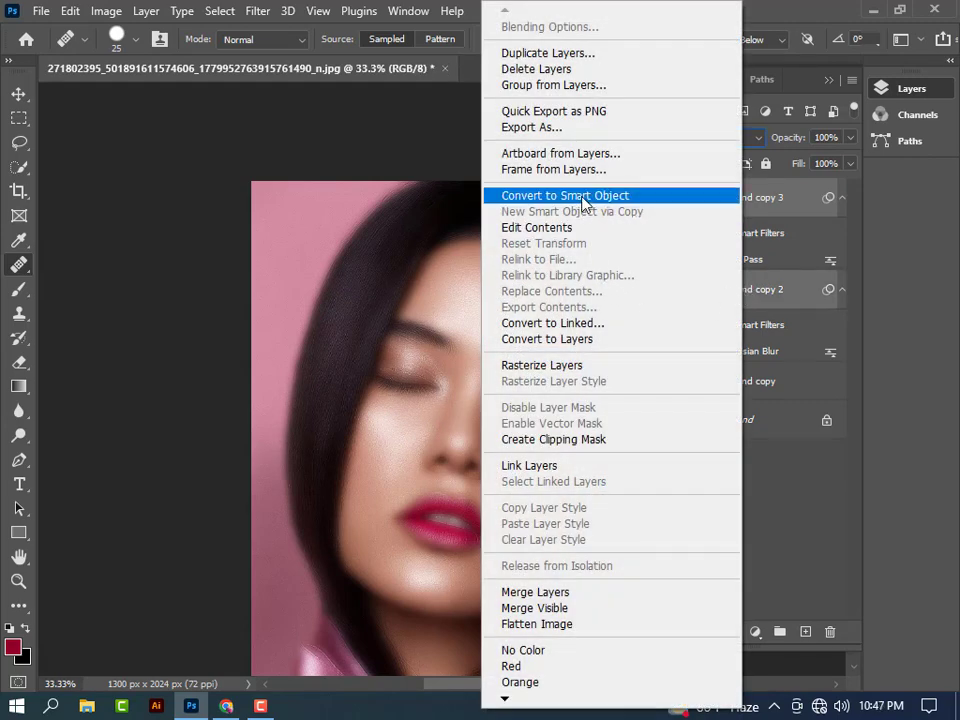
left_click(560, 85)
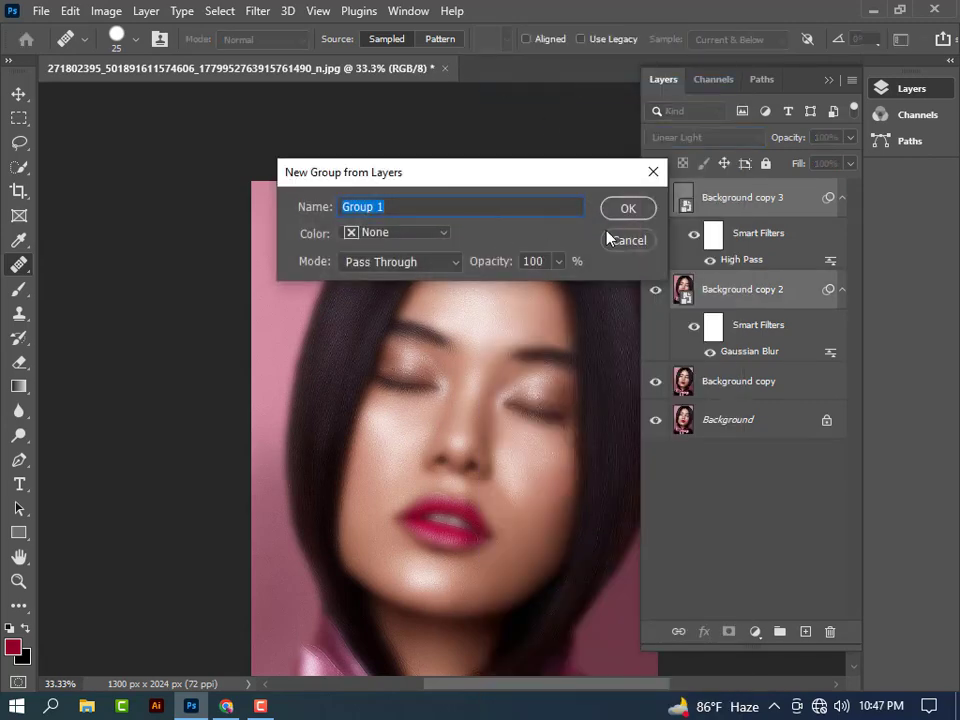
left_click(627, 210)
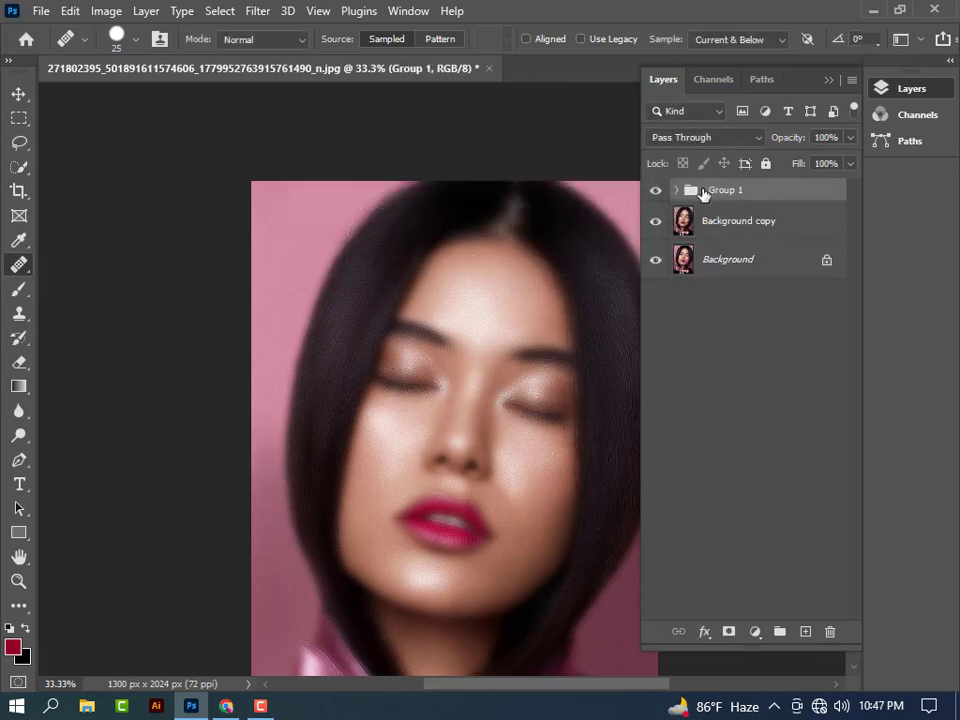
Give Group 1 a layer mask and invert it to black
left_click(729, 631)
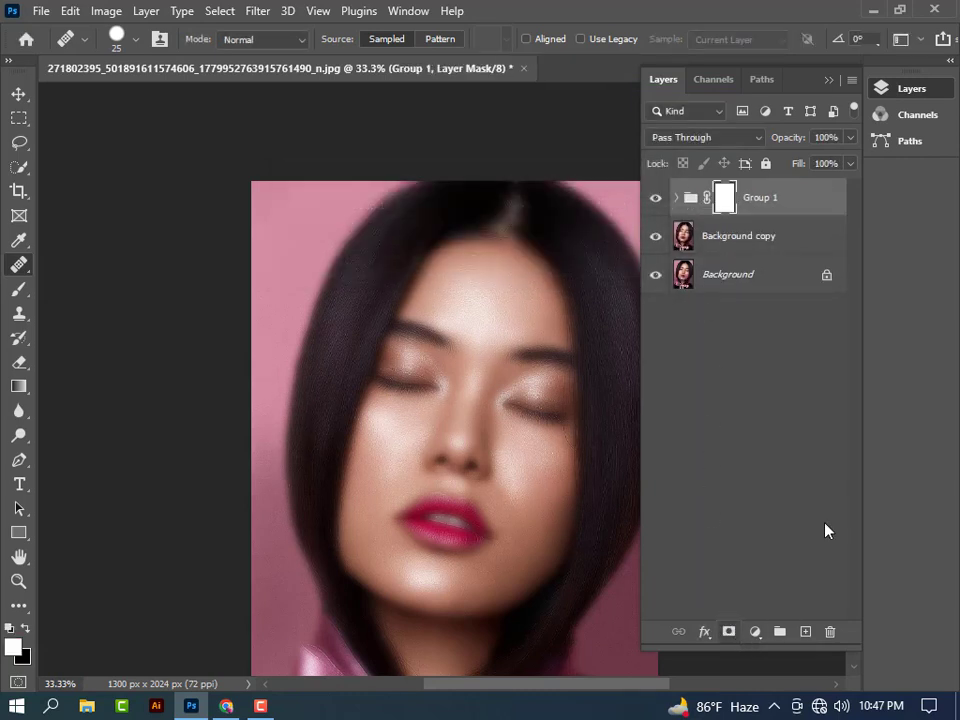
left_click(106, 10)
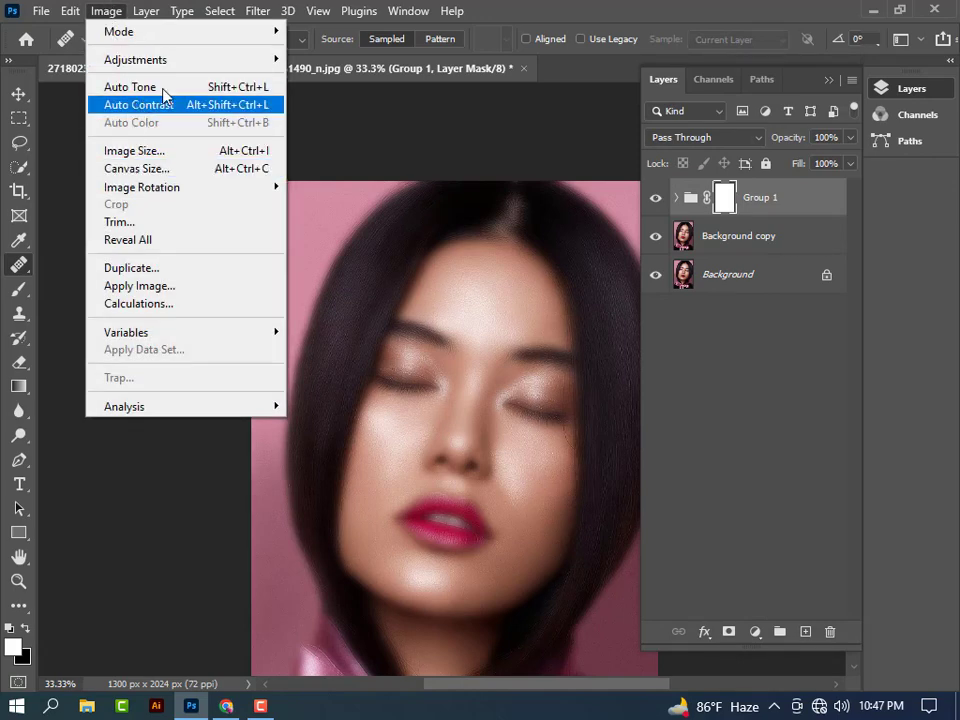
mouse_move(135, 59)
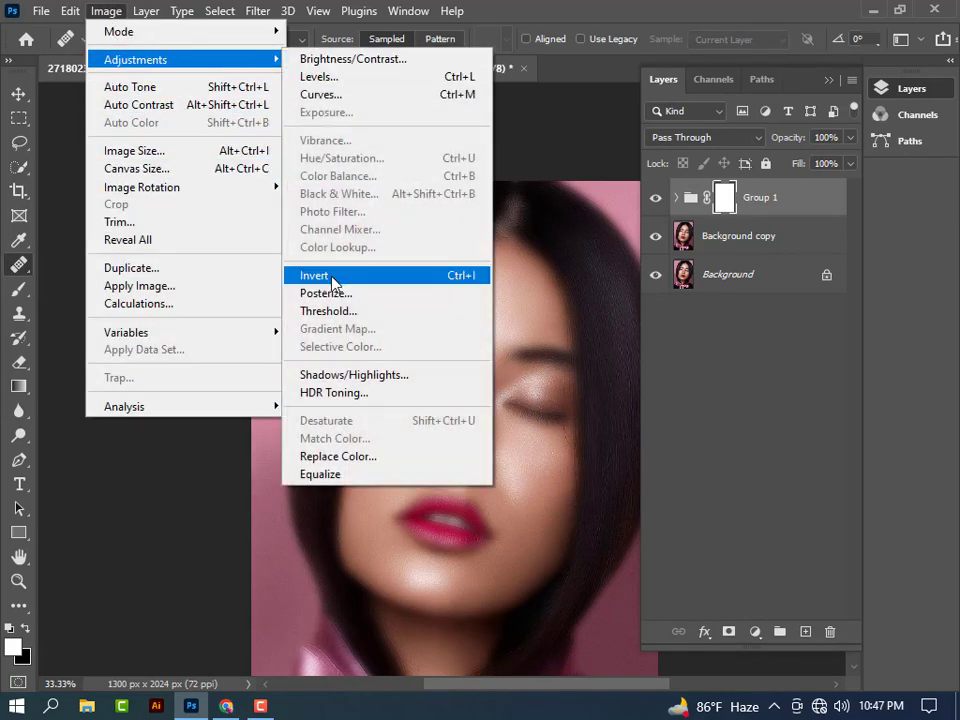
left_click(325, 276)
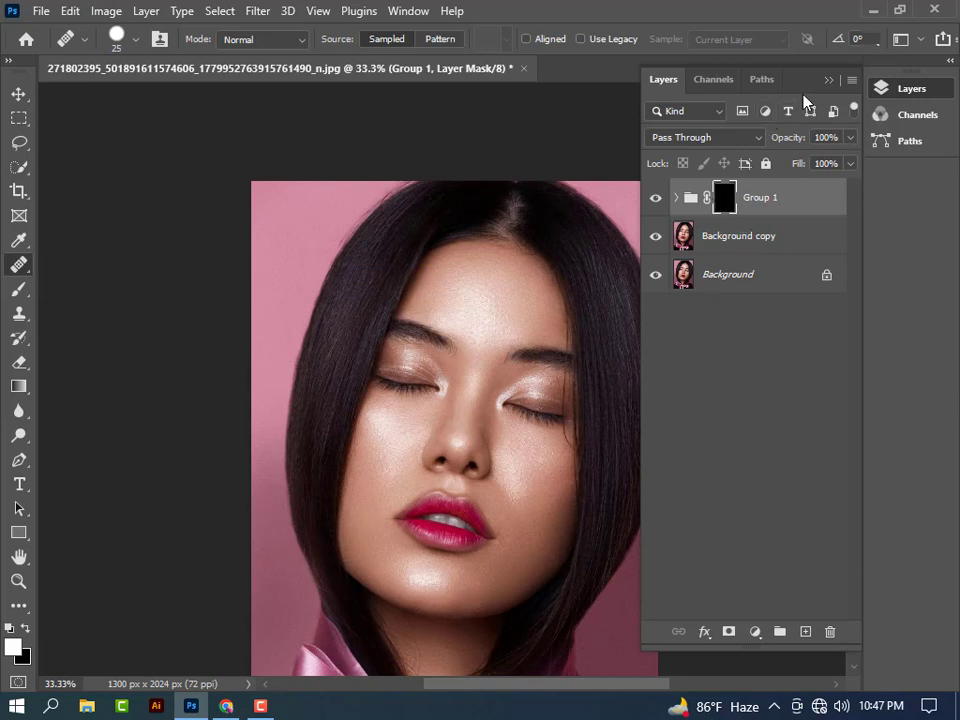
left_click(828, 79)
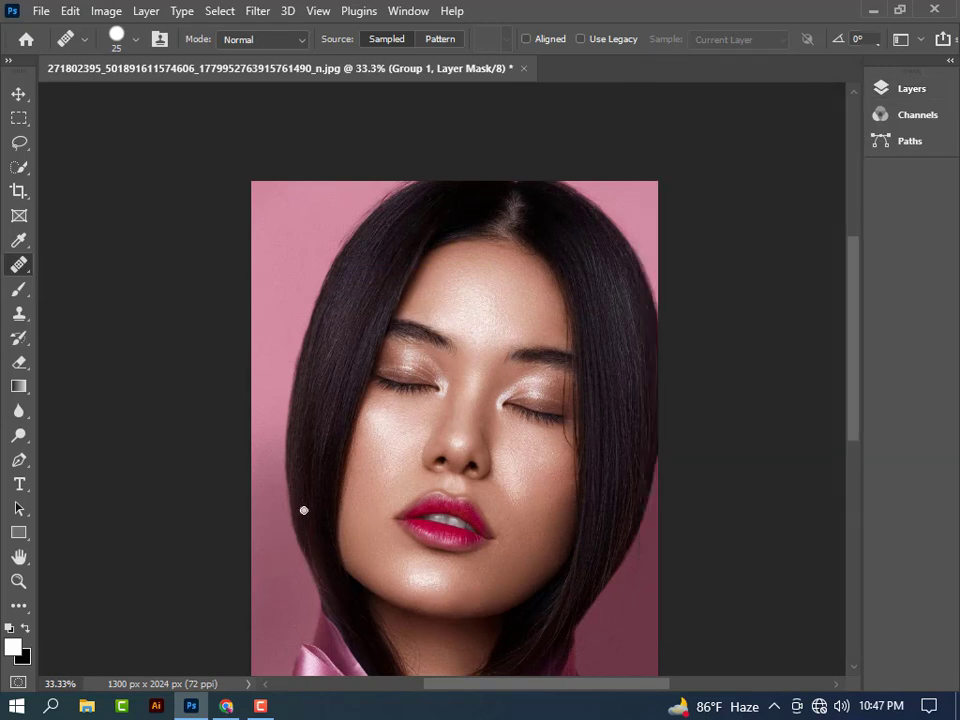
Paint Group 1's mask white over the facial skin with a low-flow brush, then touch up in black
key("b")
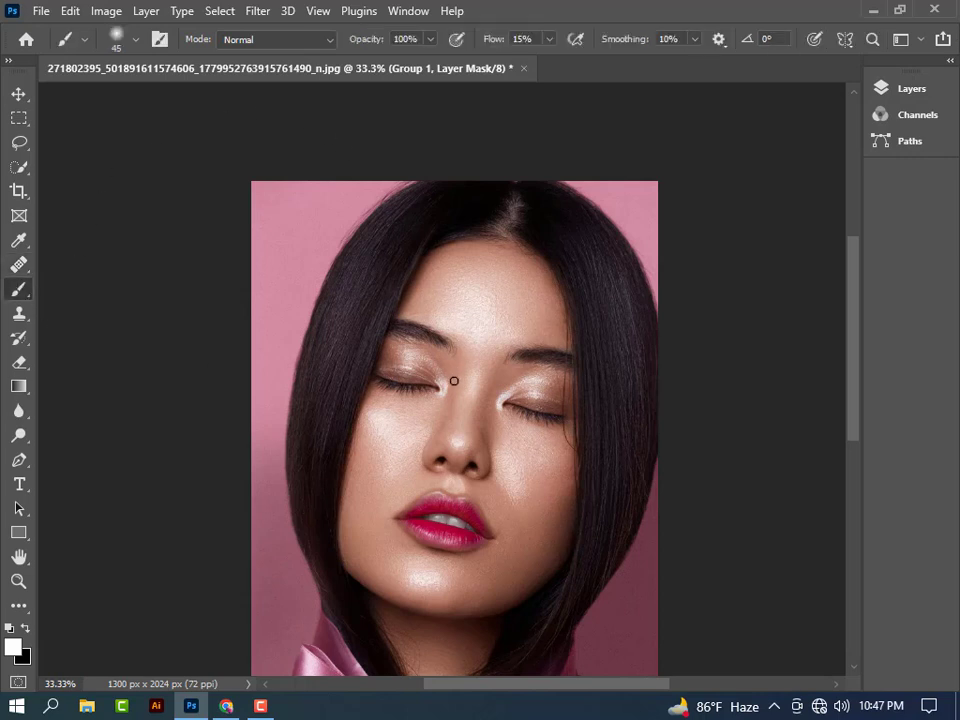
key("bracketright")
mouse_move(484, 40)
left_mouse_down()
mouse_move(553, 47)
mouse_move(510, 43)
mouse_move(490, 55)
left_mouse_up()
key("bracketright")
key("bracketright")
key("bracketright")
key("bracketright")
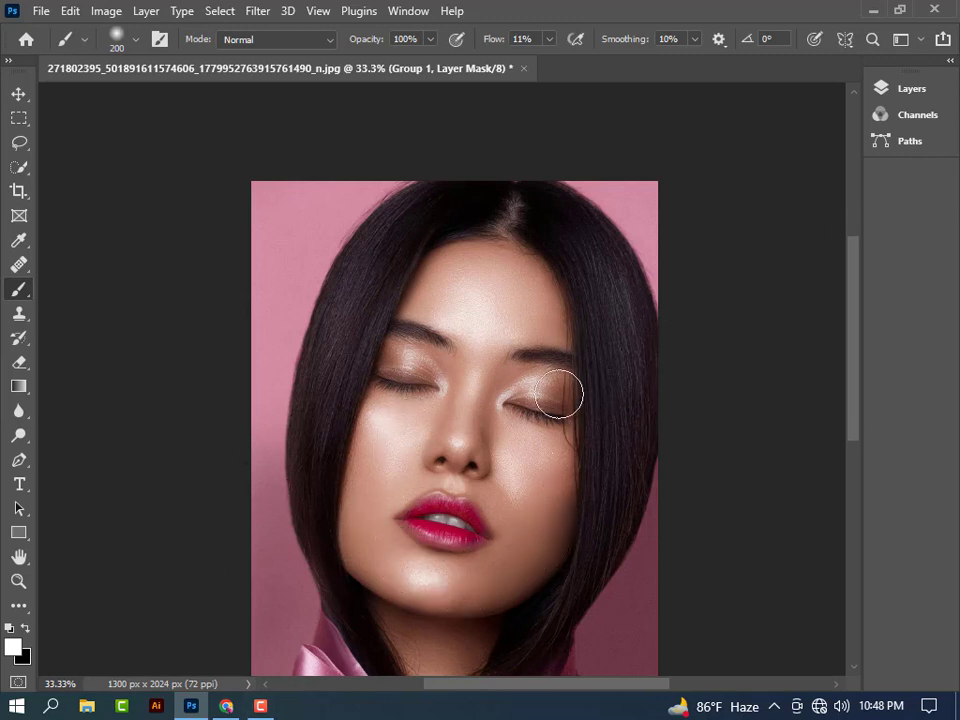
left_click(27, 625)
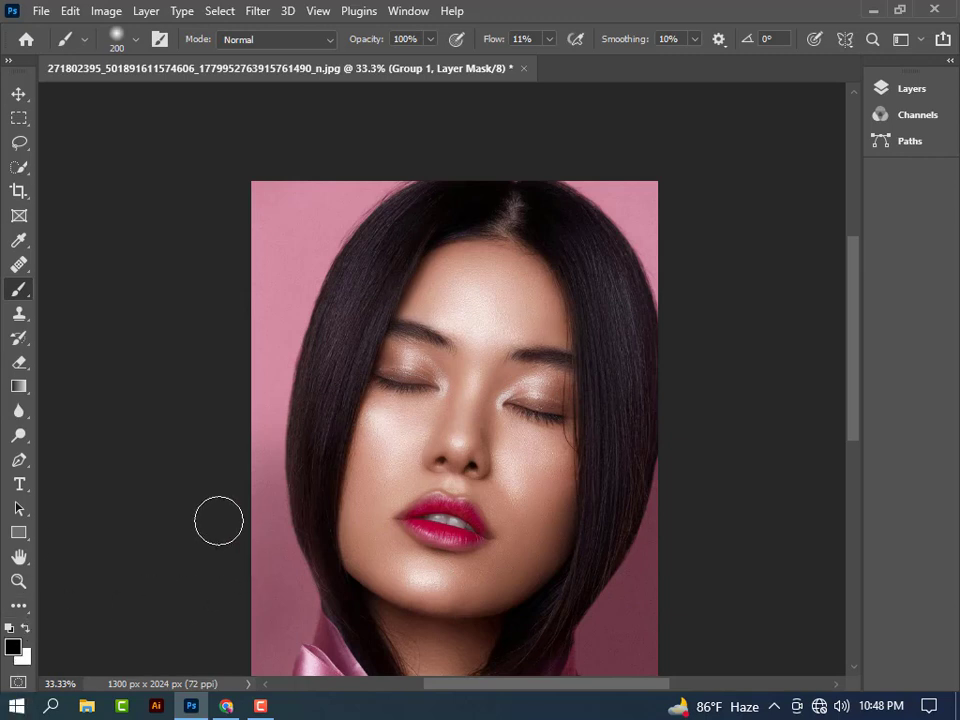
key("bracketleft")
key("bracketleft")
key("bracketleft")
key("bracketleft")
key("bracketleft")
Toggle Group 1 to compare before and after, then stamp visible layers into Layer 1
left_click(904, 90)
left_click(655, 199)
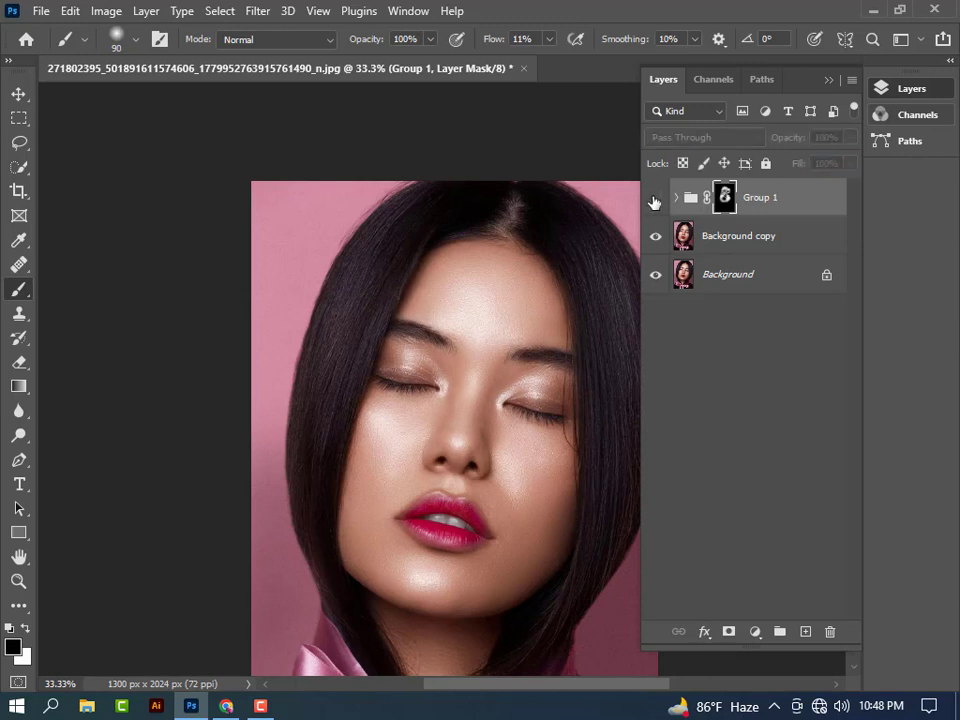
left_click(655, 199)
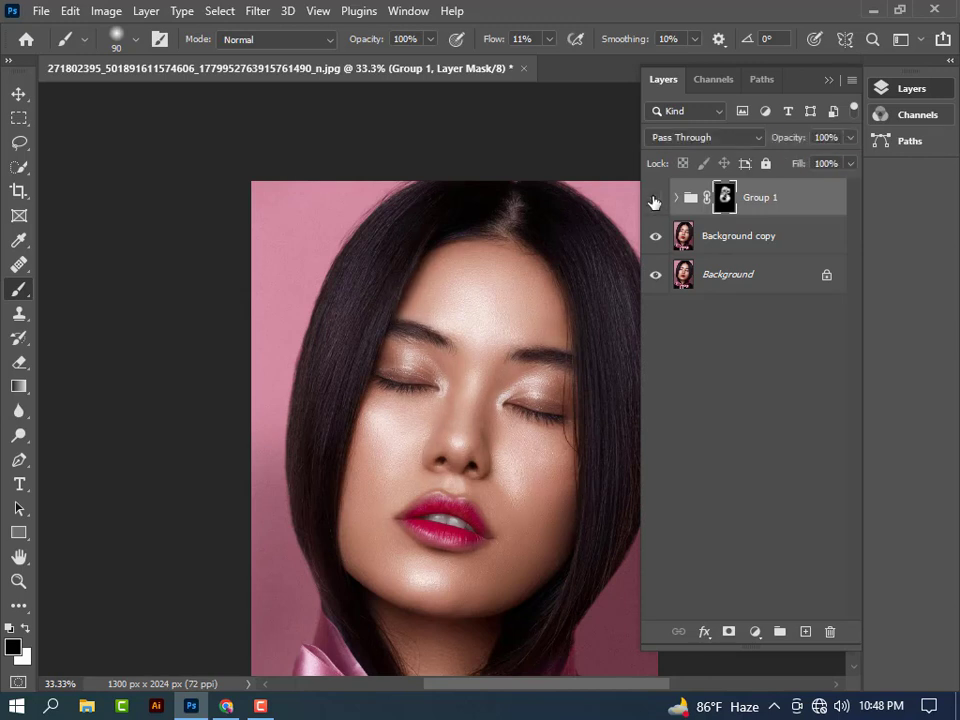
left_click(655, 199)
left_click(655, 199)
left_click(655, 199)
left_click(655, 199)
left_click(654, 200)
key("ctrl+shift+alt+e")
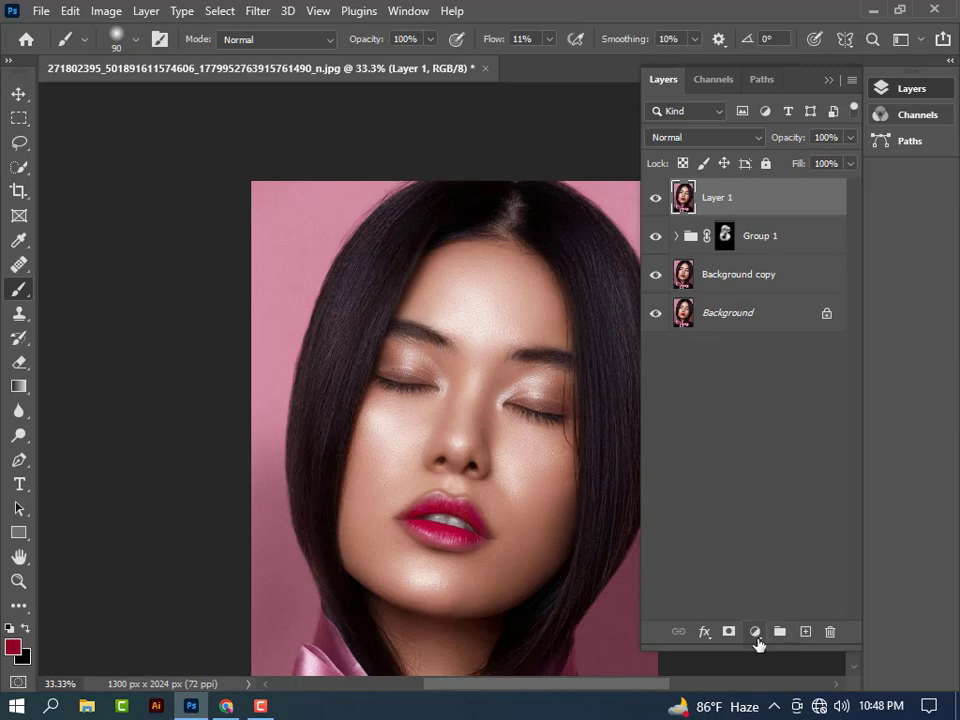
Sample the lip colour and add a Solid Color fill layer set to red c20839
left_click(756, 633)
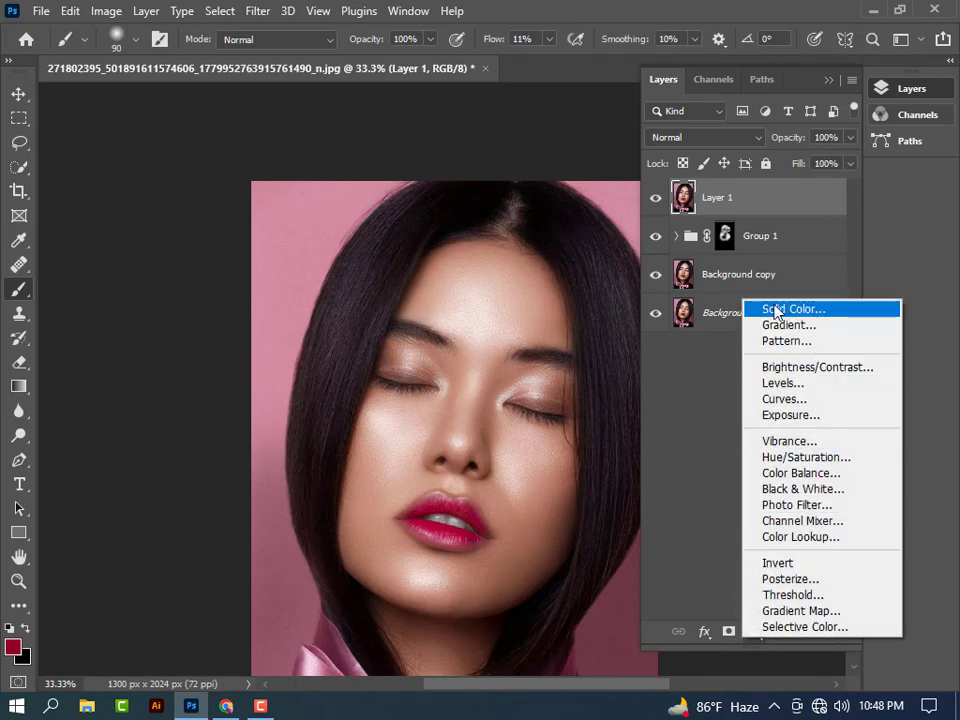
key("Escape")
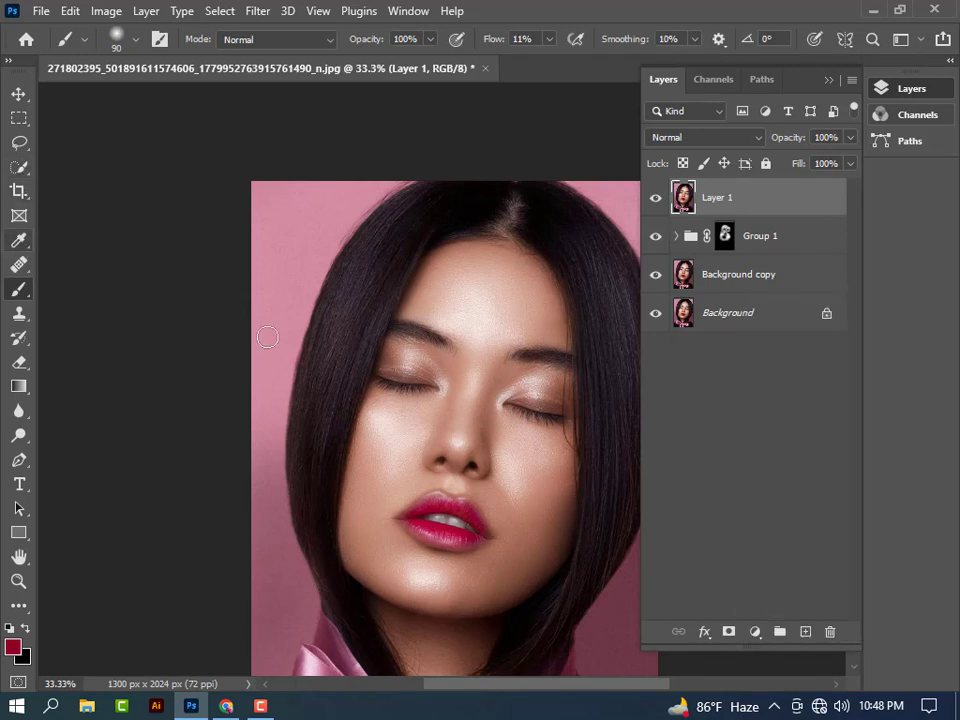
left_click(22, 240)
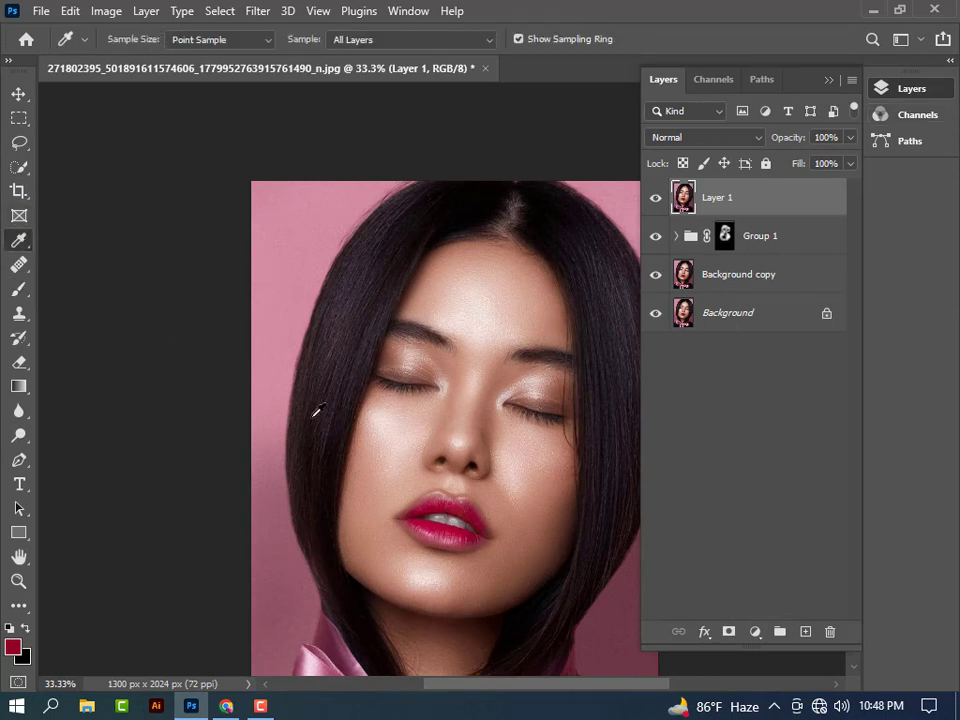
left_click(449, 505)
left_click(755, 631)
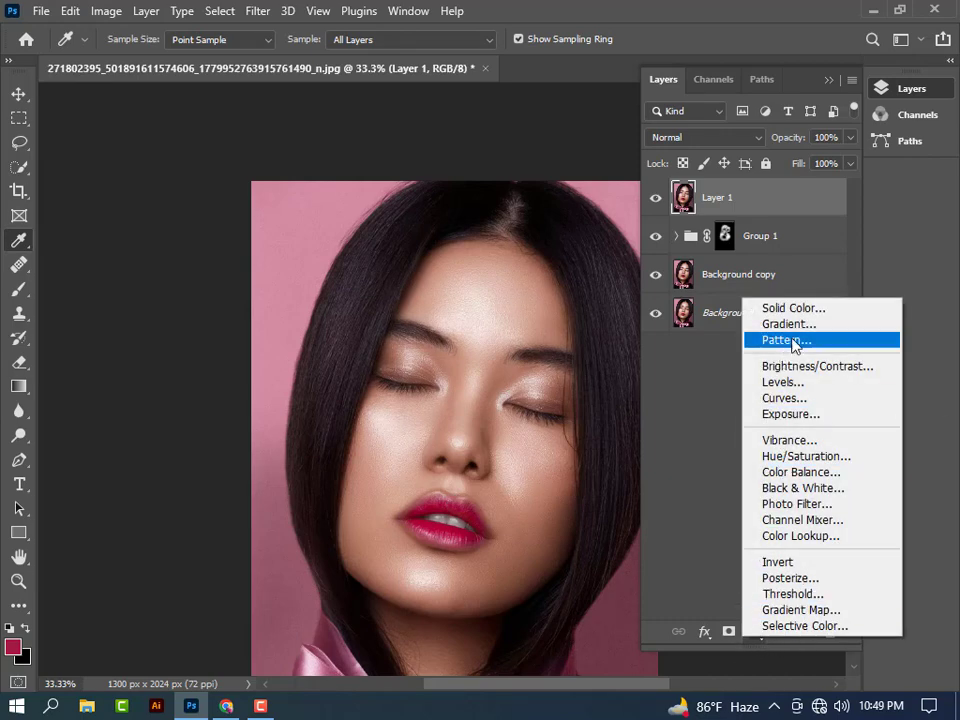
left_click(790, 308)
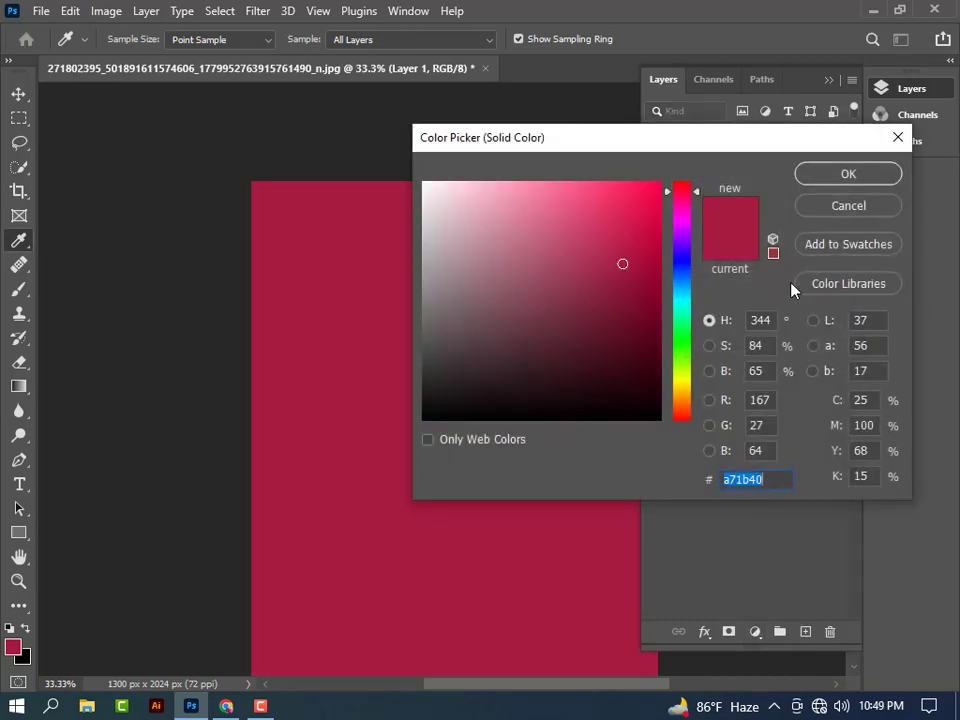
left_click(643, 243)
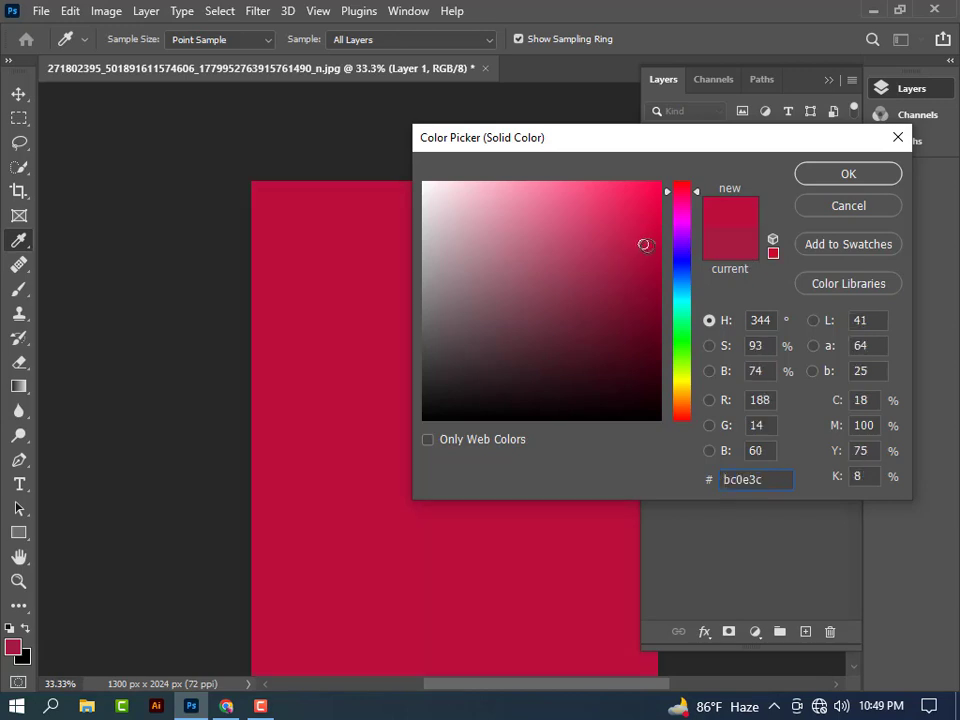
left_click(651, 238)
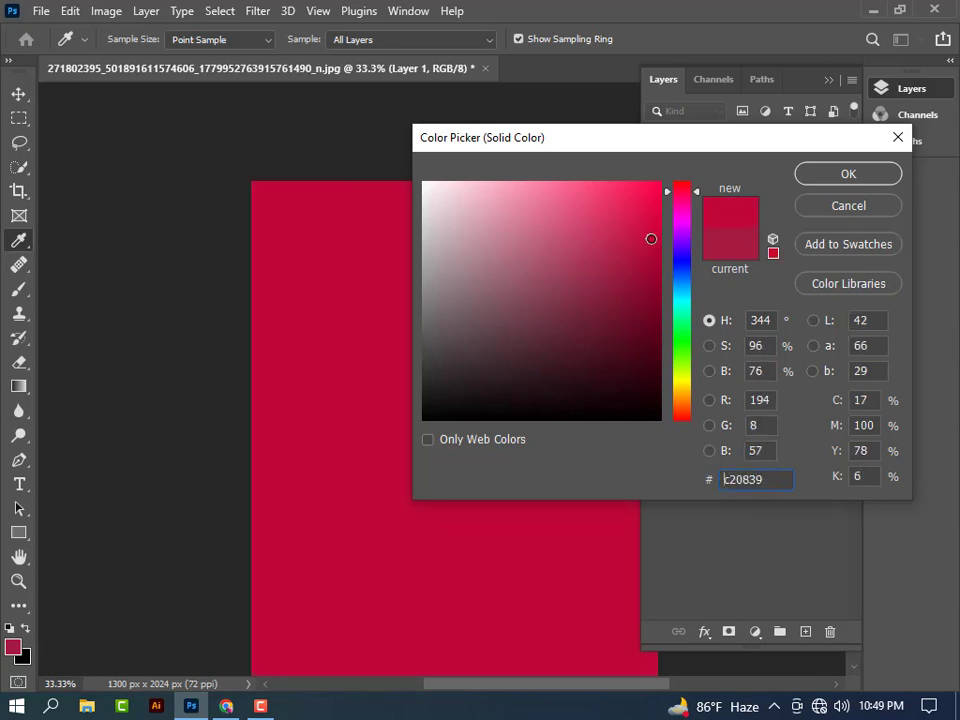
left_click(840, 172)
Invert Color Fill 1's mask to black and zoom the portrait to 50%
left_click(728, 200)
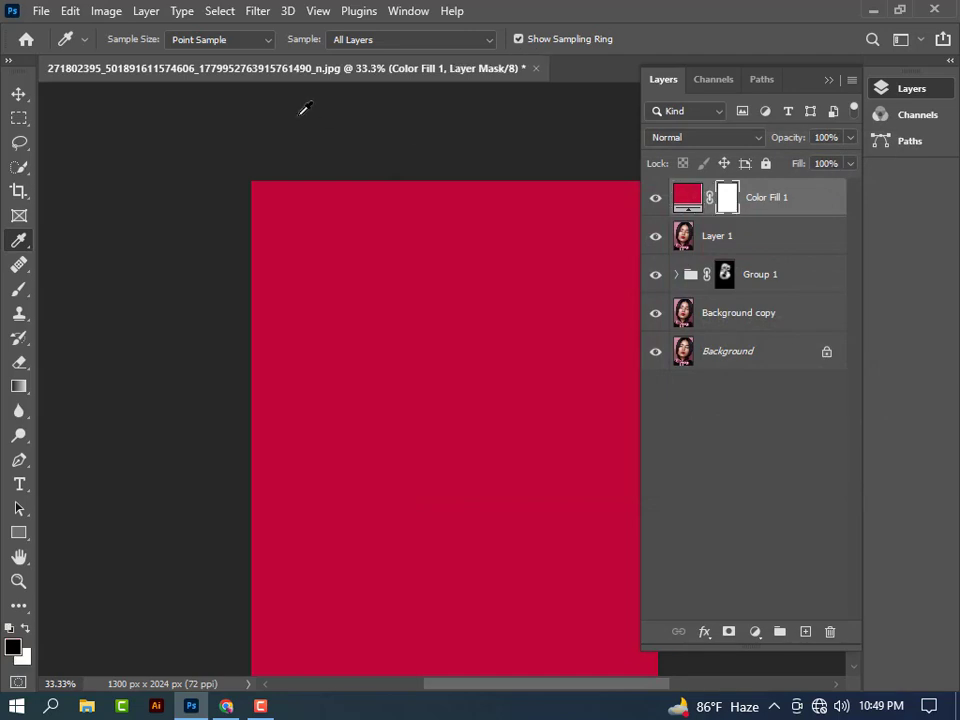
left_click(112, 11)
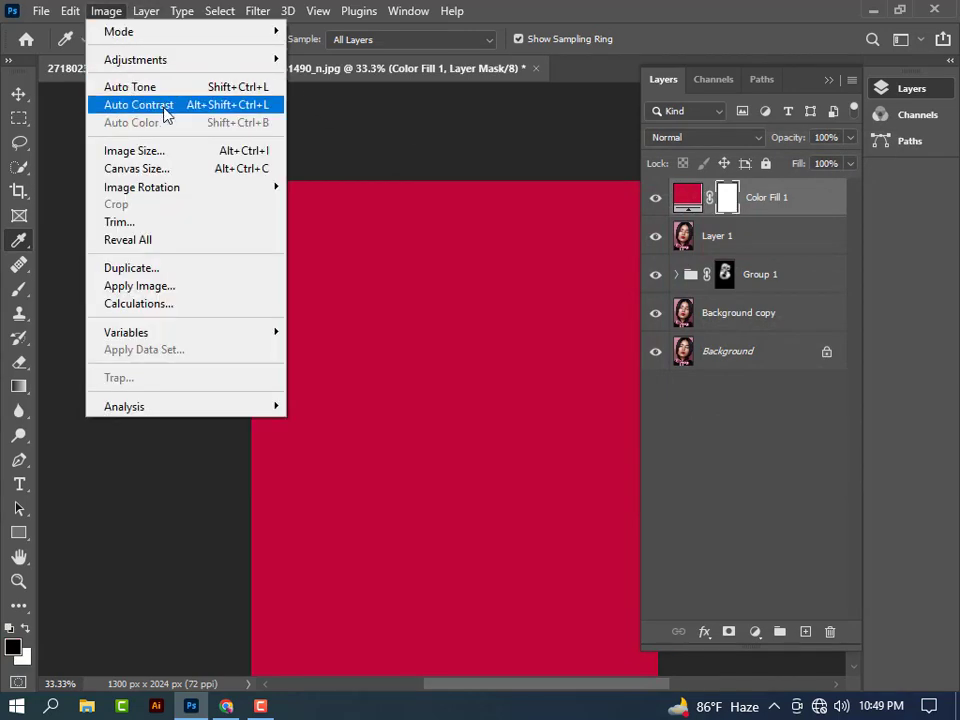
mouse_move(135, 60)
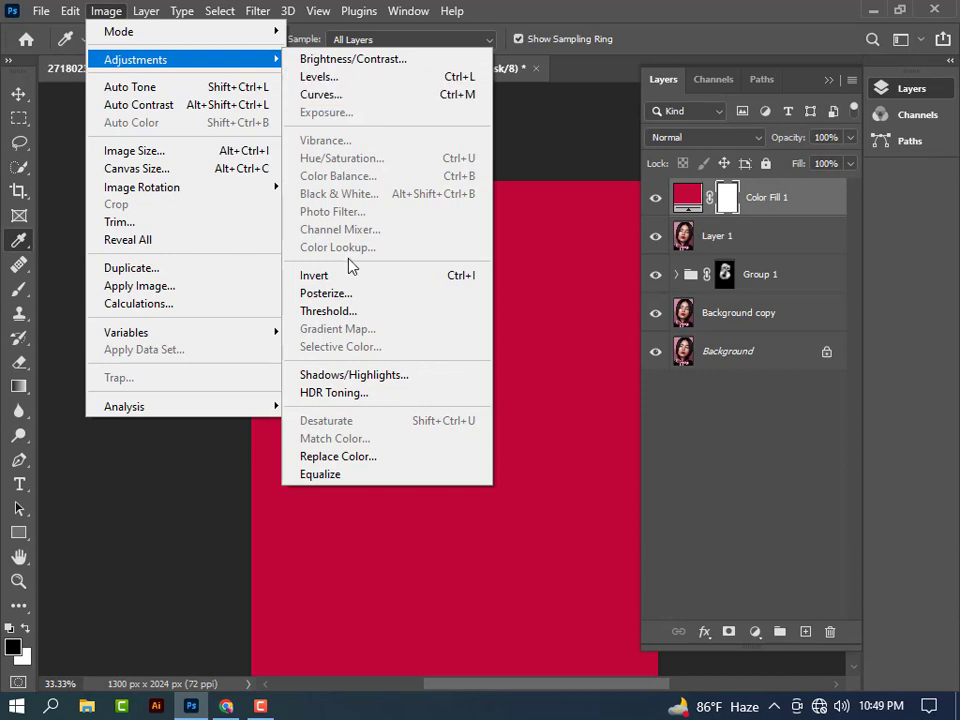
left_click(345, 276)
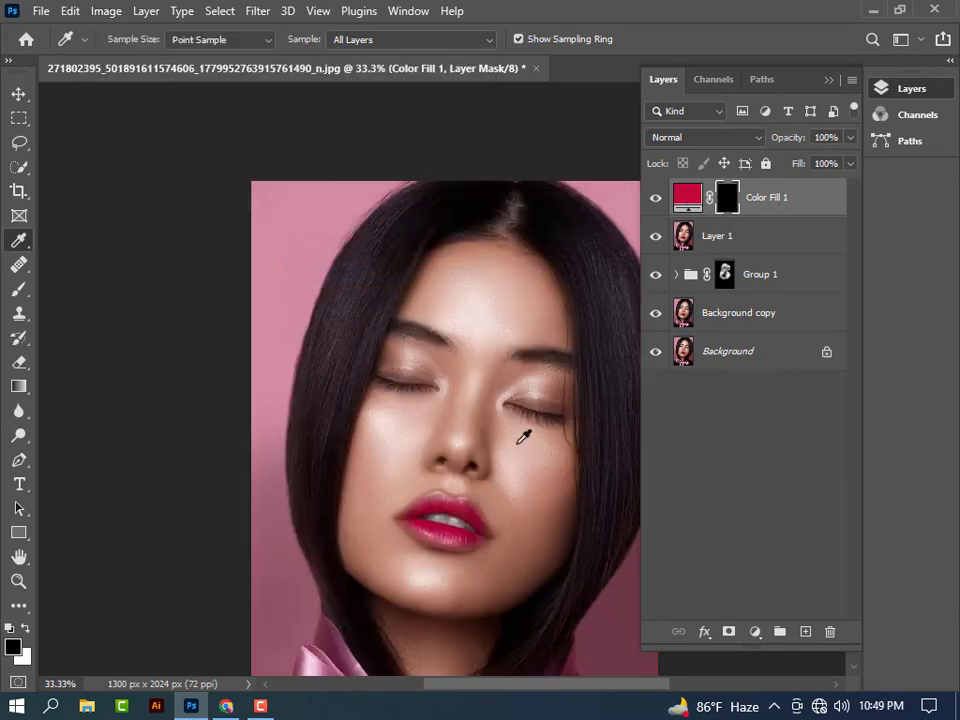
left_click(828, 79)
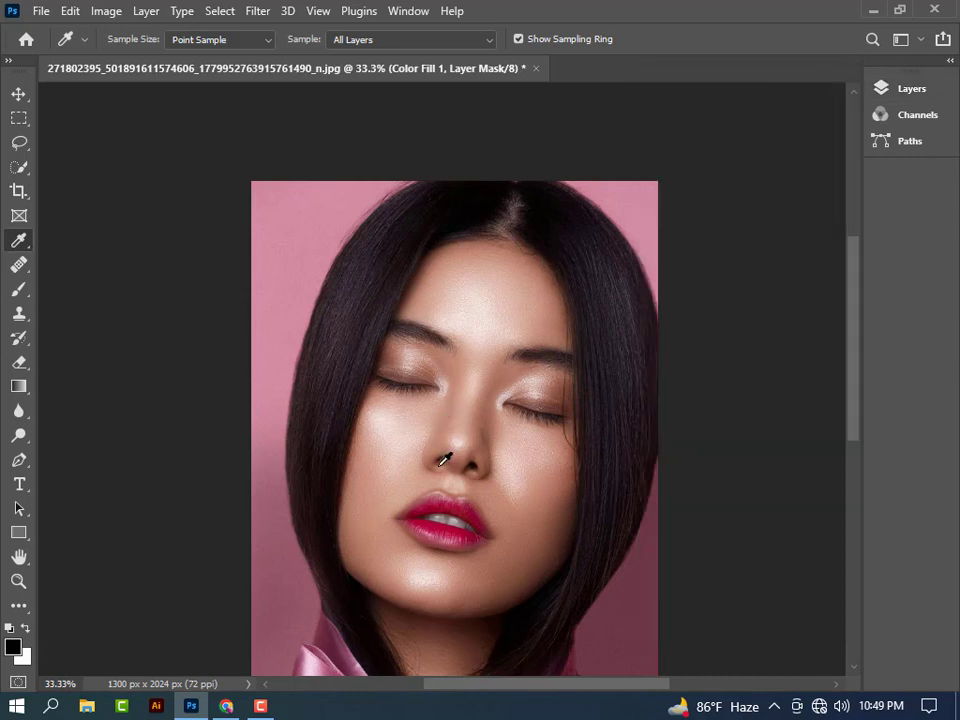
key("ctrl+plus")
scroll(459, 466, "down", 3)
scroll(456, 390, "down", 3)
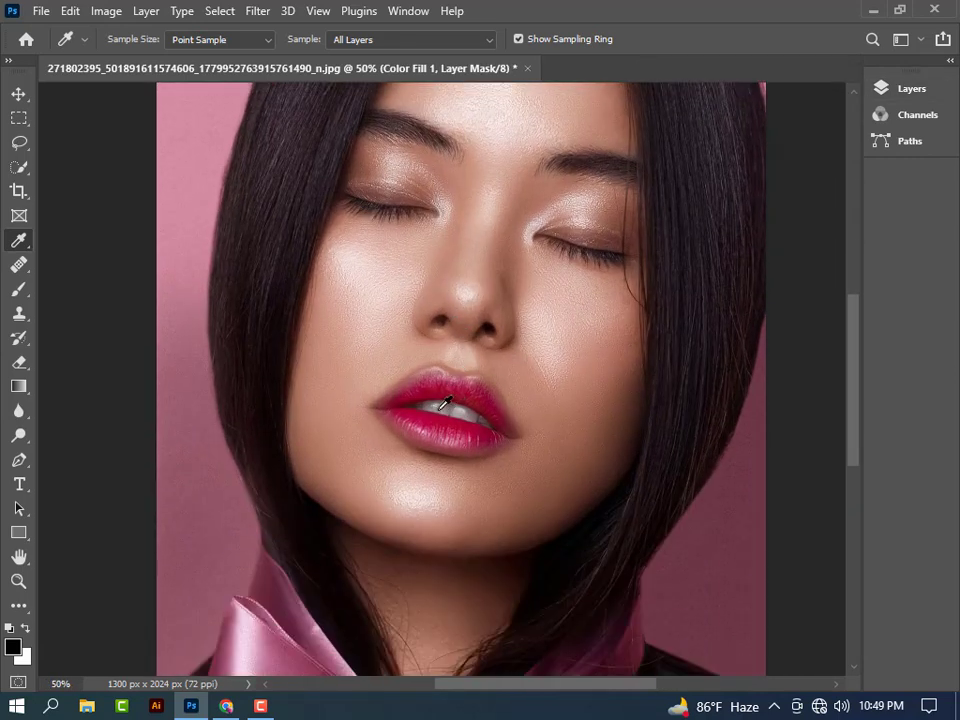
scroll(211, 477, "up", 2)
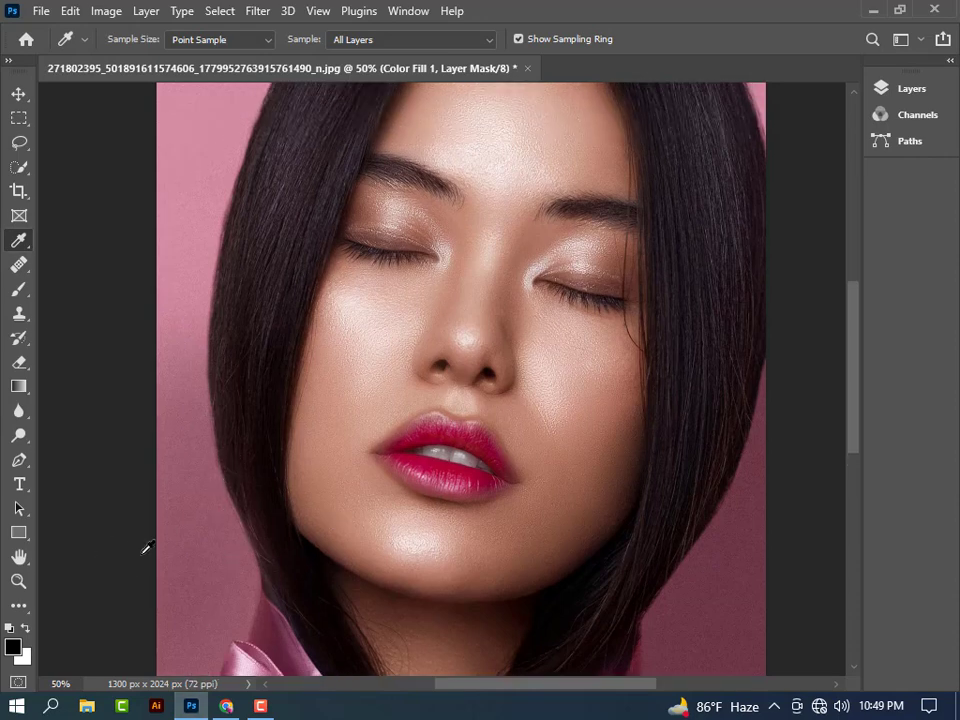
Switch to the Brush with a white foreground, zoom in to 200% and shrink the brush
left_click(18, 289)
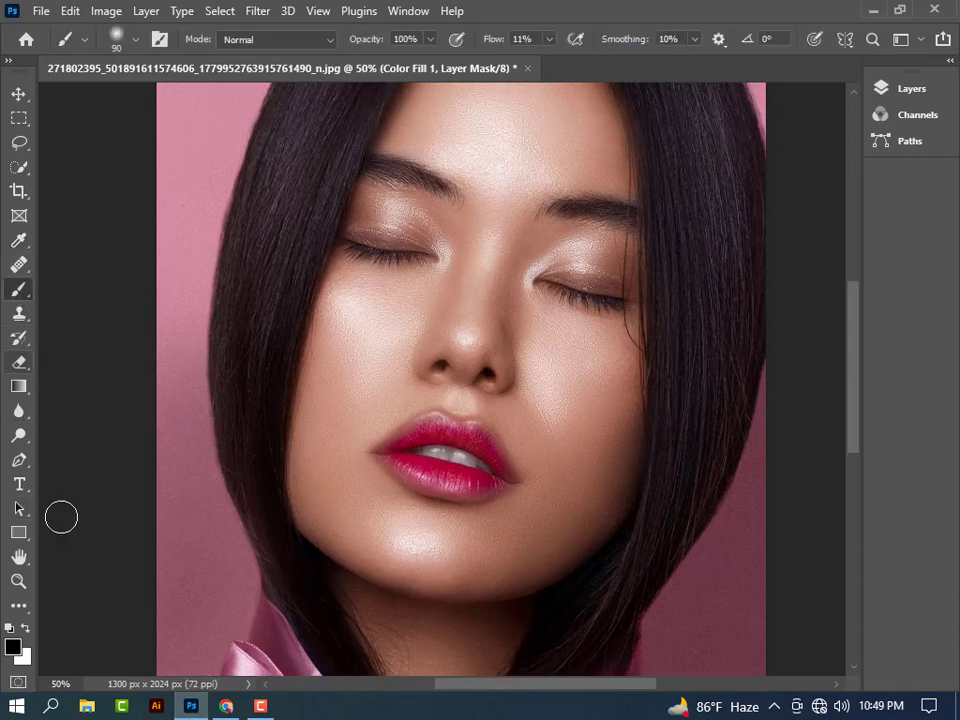
left_click(26, 628)
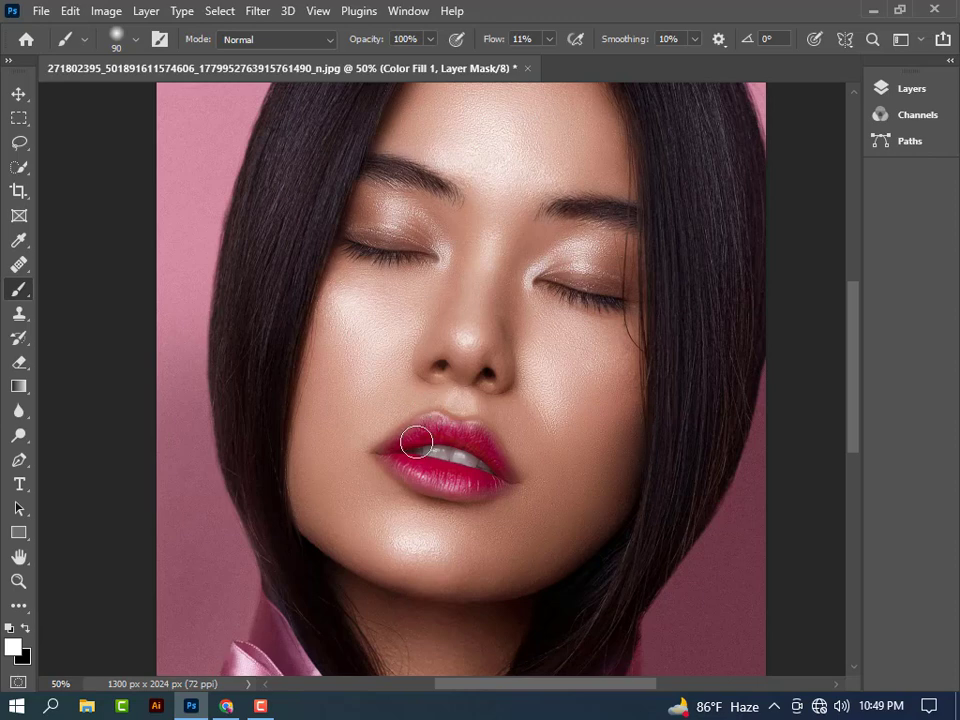
scroll(416, 441, "up", 1, "alt")
scroll(439, 446, "down", 1)
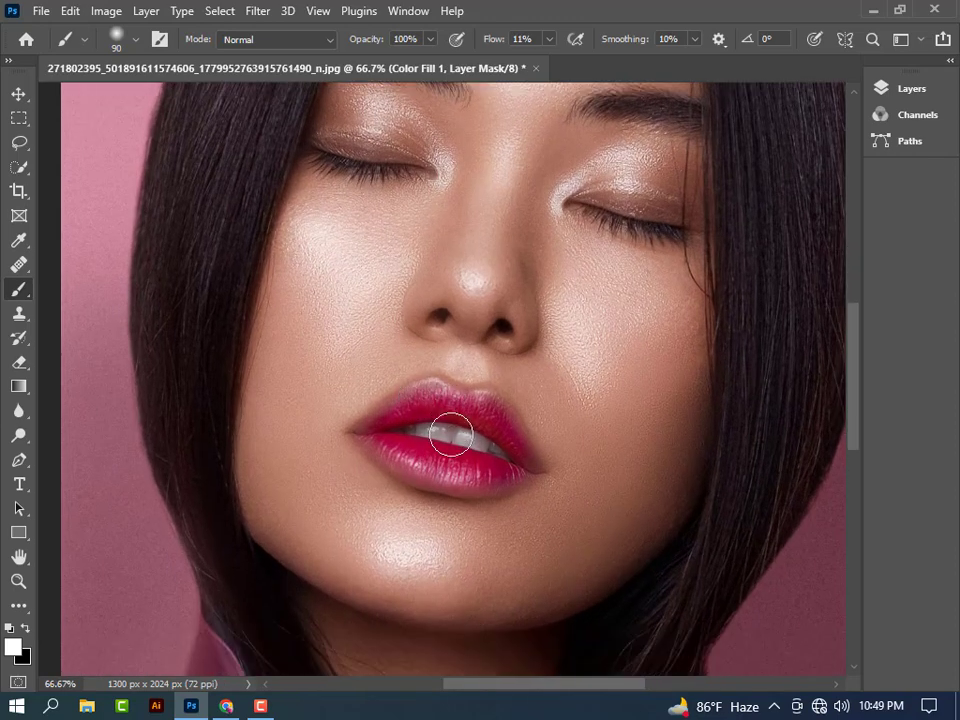
scroll(451, 435, "up", 1, "alt")
scroll(450, 431, "up", 1, "alt")
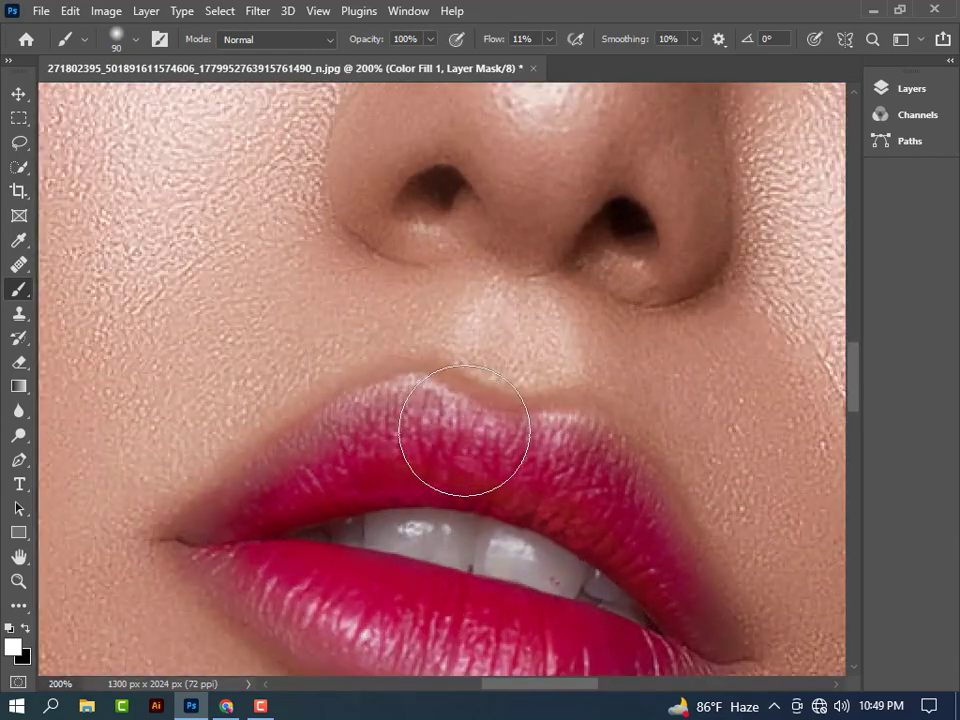
scroll(463, 454, "down", 1)
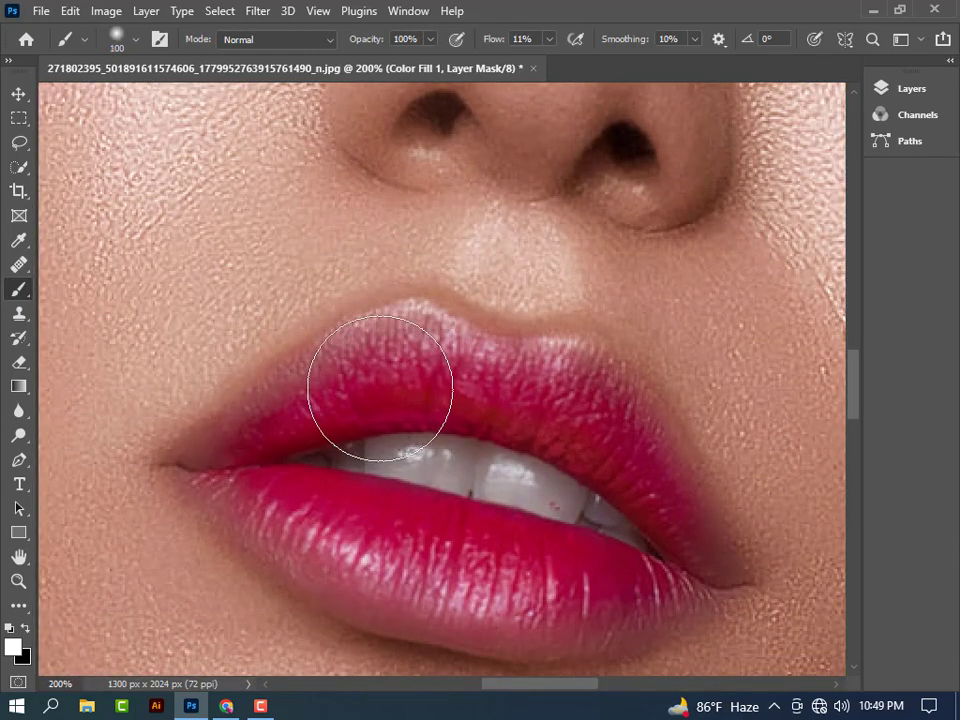
key("bracketleft")
key("bracketleft")
key("bracketleft")
Paint the left side of the upper lip into the mask, raising Flow to 41%
mouse_move(404, 354)
left_mouse_down()
mouse_move(349, 354)
mouse_move(386, 360)
mouse_move(400, 347)
mouse_move(375, 343)
mouse_move(317, 392)
left_mouse_up()
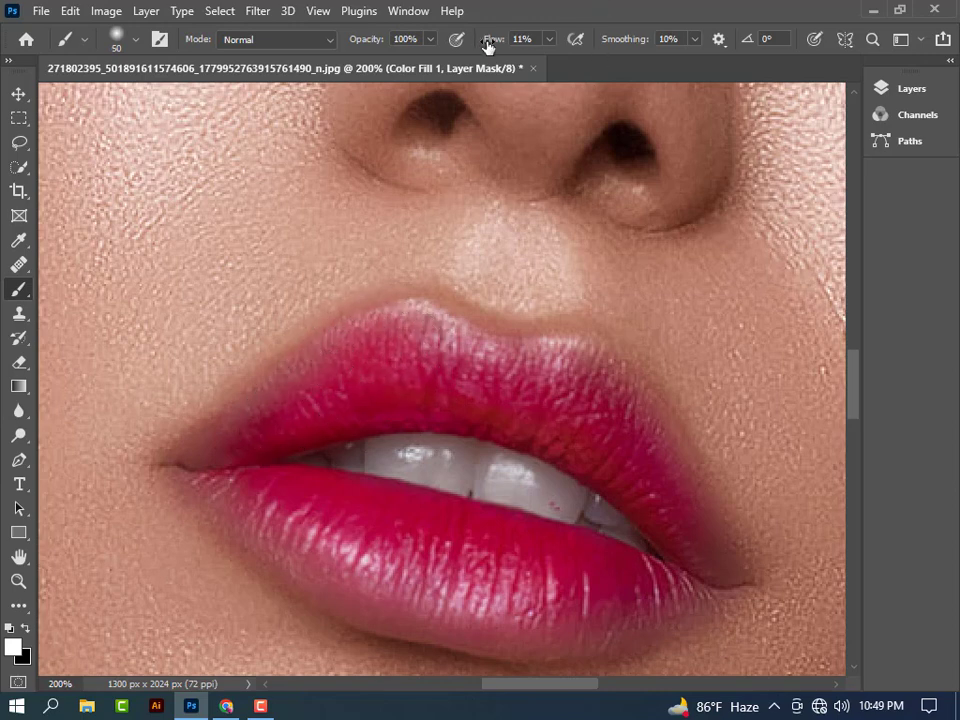
left_click_drag(490, 43, 520, 45)
mouse_move(380, 361)
left_mouse_down()
mouse_move(311, 411)
mouse_move(317, 386)
mouse_move(261, 437)
mouse_move(216, 437)
mouse_move(184, 452)
mouse_move(264, 414)
left_mouse_up()
Redden the lower lip's left corner and upper lip's left peak, undoing the right-corner stroke
key("bracketleft")
key("bracketleft")
key("bracketleft")
key("bracketleft")
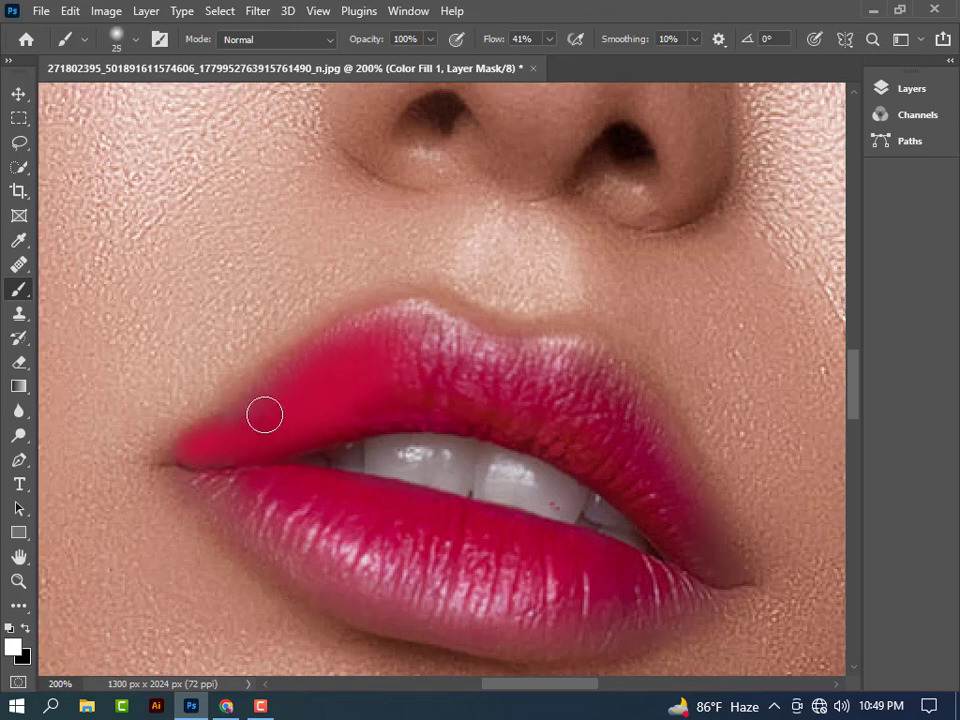
mouse_move(234, 454)
left_mouse_down()
mouse_move(208, 469)
mouse_move(210, 481)
mouse_move(274, 514)
mouse_move(249, 489)
mouse_move(345, 544)
mouse_move(295, 541)
mouse_move(396, 587)
mouse_move(349, 559)
left_mouse_up()
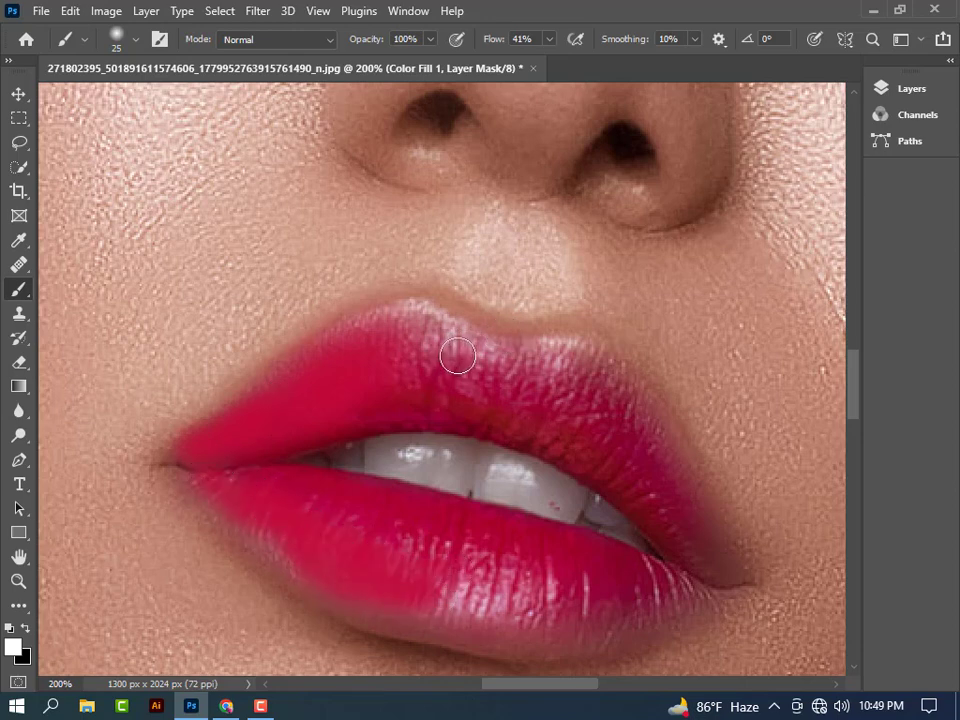
mouse_move(457, 356)
left_mouse_down()
mouse_move(401, 319)
mouse_move(354, 341)
mouse_move(404, 328)
mouse_move(482, 356)
mouse_move(581, 368)
mouse_move(611, 392)
mouse_move(705, 546)
mouse_move(739, 576)
mouse_move(690, 576)
mouse_move(690, 538)
mouse_move(670, 530)
left_mouse_up()
key("bracketleft")
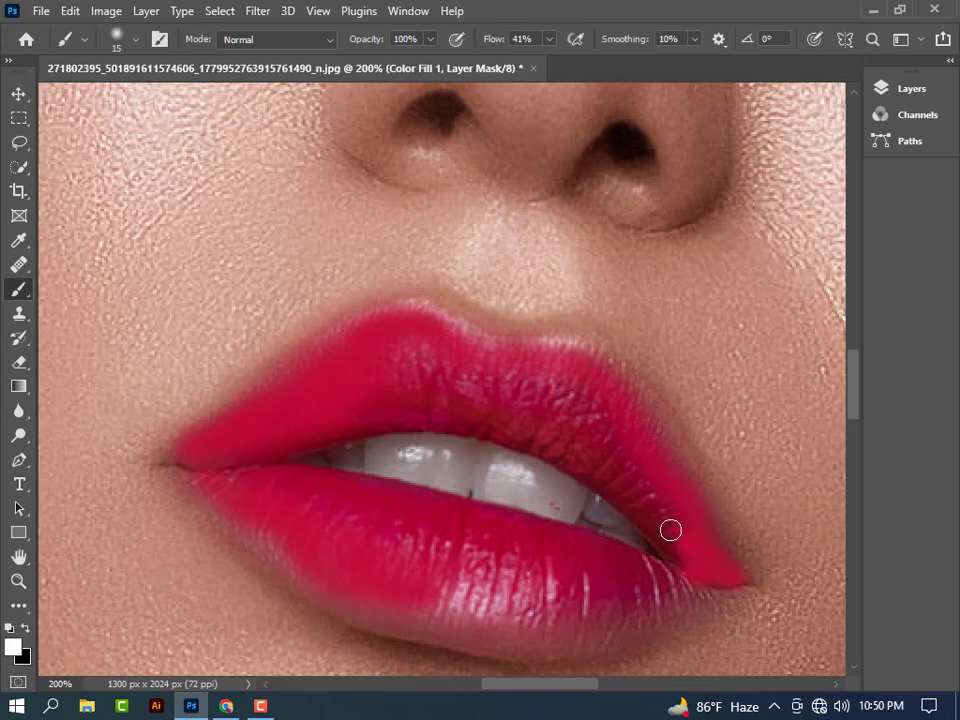
key("ctrl+z")
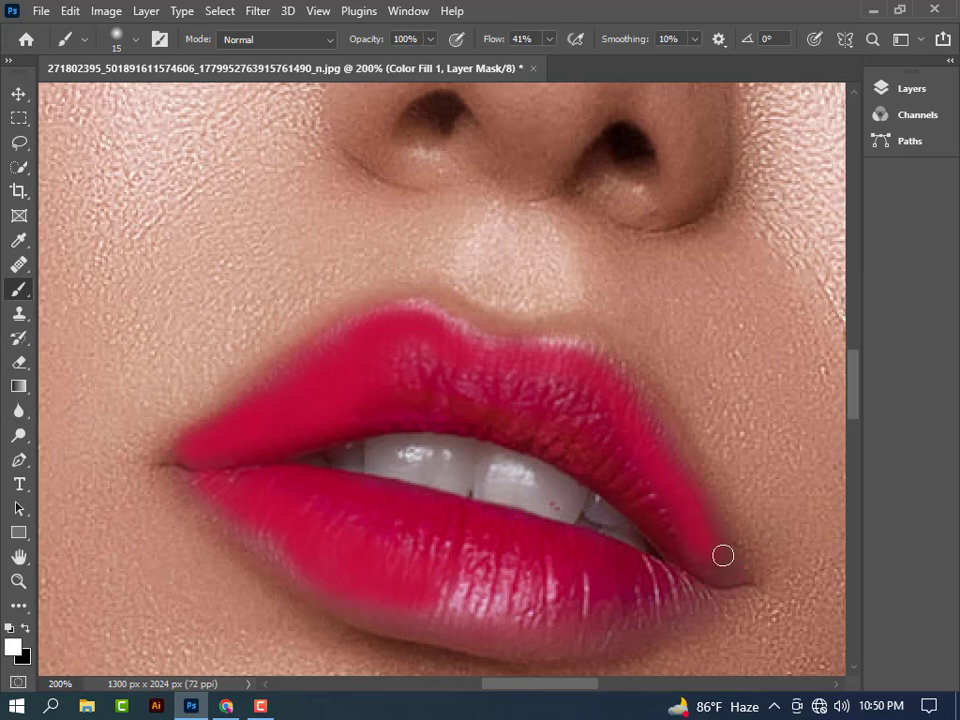
Fill the right mouth corner, lower lip edge and mottled upper-lip patch with lip colour
mouse_move(723, 555)
left_mouse_down()
mouse_move(699, 570)
mouse_move(649, 551)
mouse_move(650, 537)
left_mouse_up()
key("ctrl+z")
mouse_move(678, 604)
left_mouse_down()
mouse_move(551, 626)
mouse_move(396, 617)
mouse_move(561, 606)
mouse_move(643, 613)
left_mouse_up()
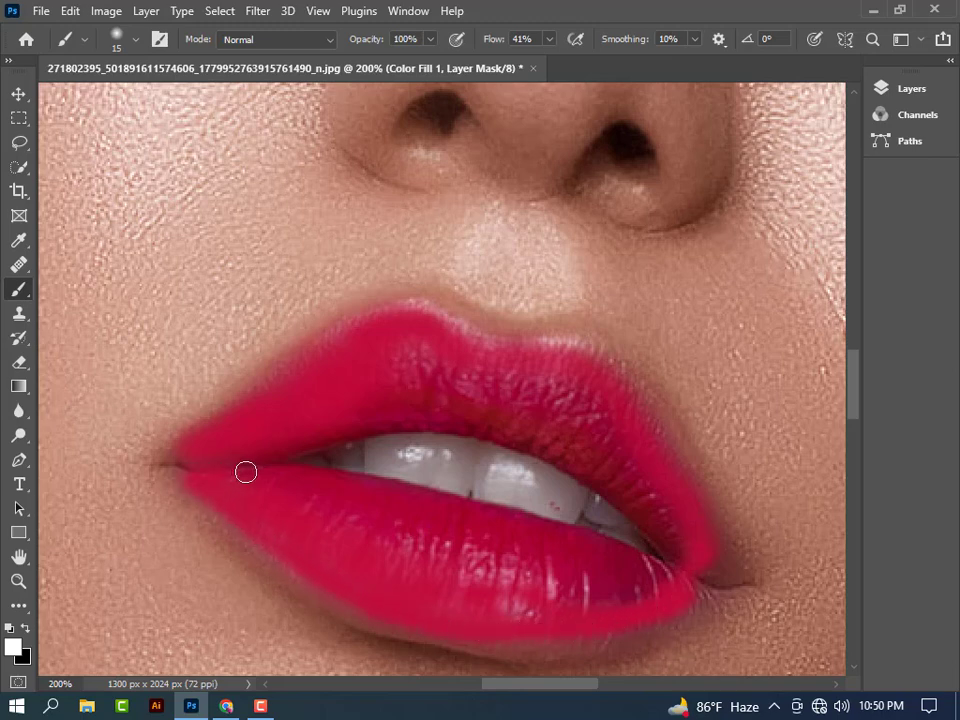
left_click_drag(407, 358, 480, 384)
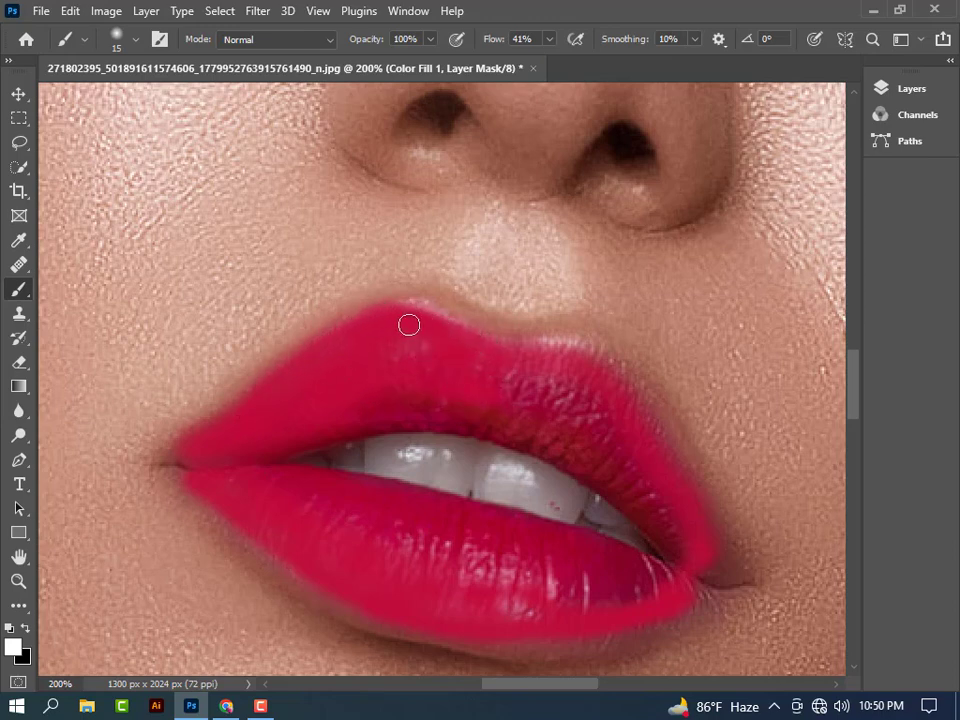
mouse_move(401, 313)
left_mouse_down()
mouse_move(581, 350)
mouse_move(611, 382)
left_mouse_up()
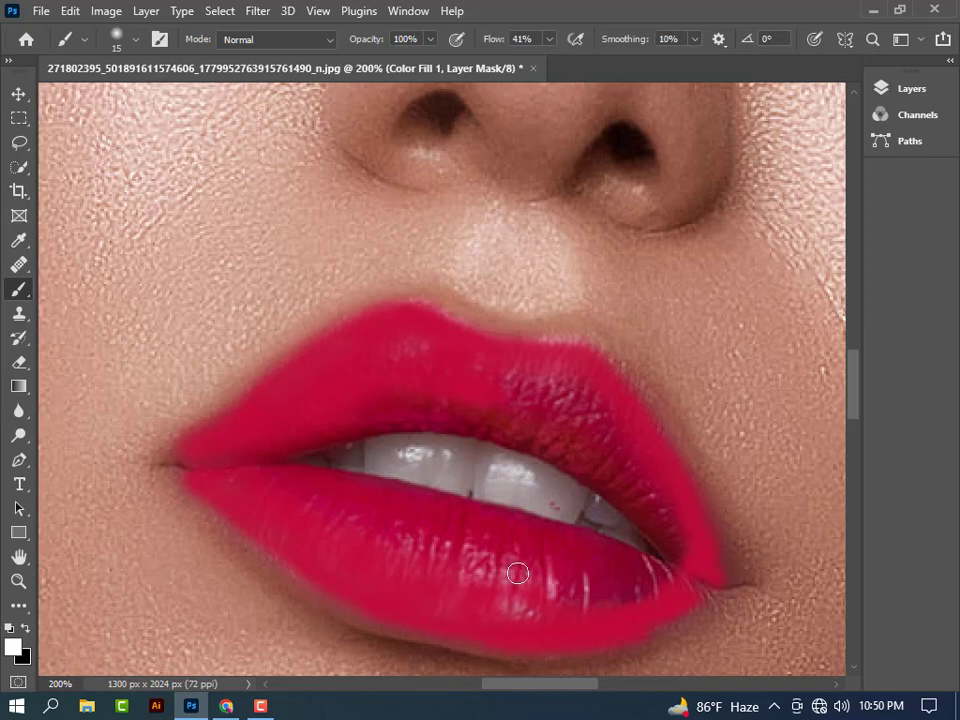
With the brush enlarged to 40, paint the lower lip and upper-lip texture evenly red
key("bracketright")
key("bracketright")
key("bracketright")
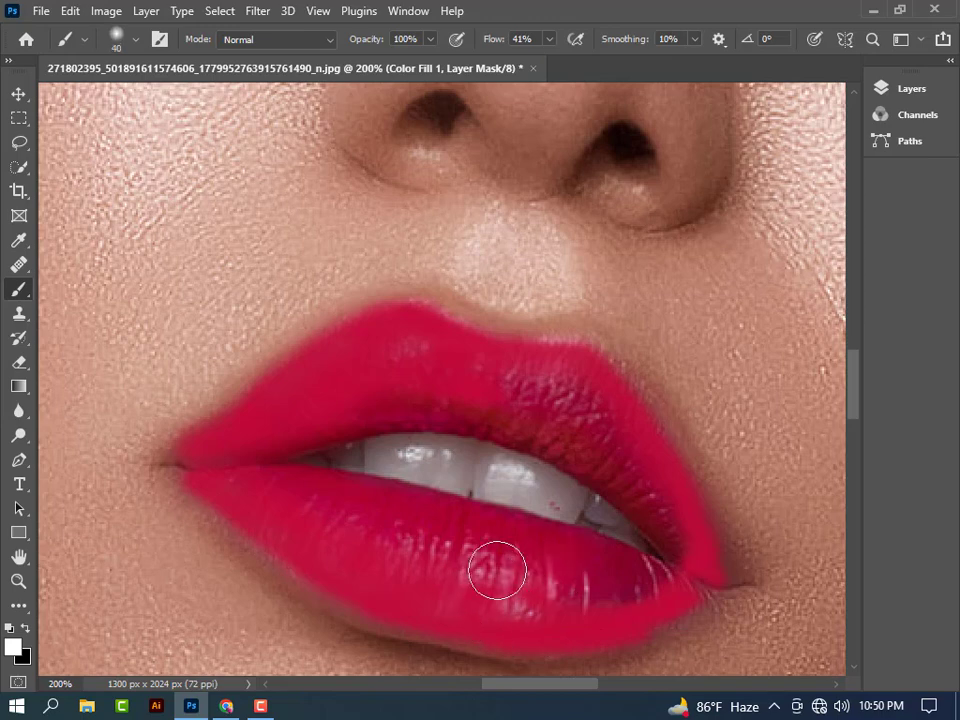
mouse_move(497, 570)
left_mouse_down()
mouse_move(612, 593)
mouse_move(401, 536)
mouse_move(553, 561)
mouse_move(426, 557)
mouse_move(421, 577)
left_mouse_up()
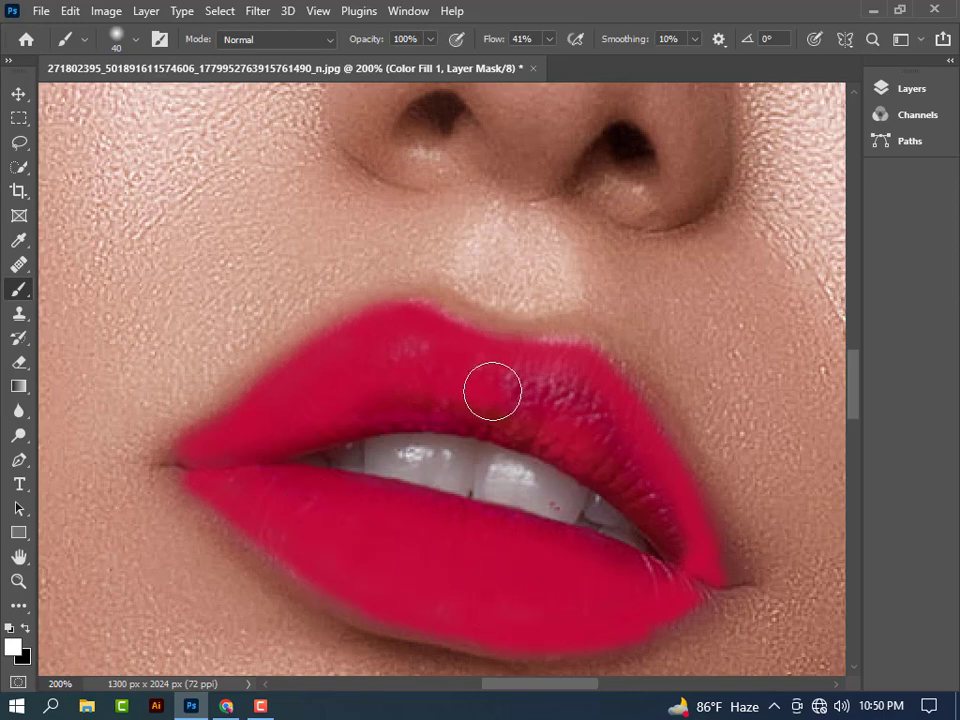
mouse_move(493, 390)
left_mouse_down()
mouse_move(523, 414)
mouse_move(373, 407)
mouse_move(476, 381)
left_mouse_up()
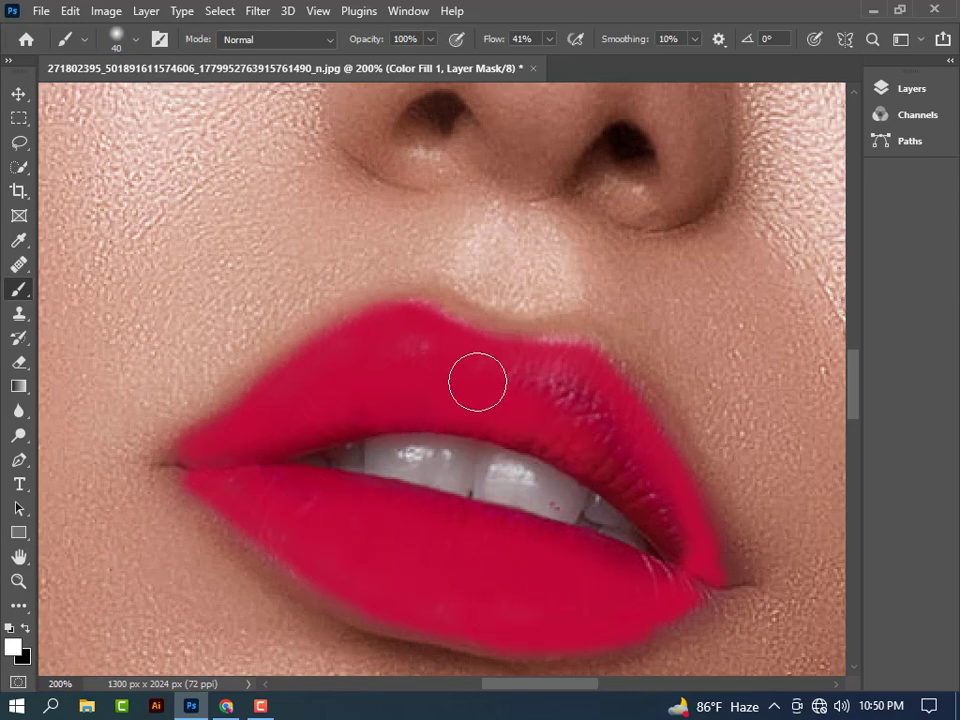
mouse_move(657, 518)
left_mouse_down()
mouse_move(564, 399)
mouse_move(688, 546)
mouse_move(626, 471)
mouse_move(546, 428)
mouse_move(461, 403)
mouse_move(343, 399)
mouse_move(246, 423)
mouse_move(317, 549)
mouse_move(583, 594)
mouse_move(658, 583)
mouse_move(401, 510)
mouse_move(267, 588)
left_mouse_up()
scroll(266, 570, "up", 2)
scroll(266, 550, "up", 1)
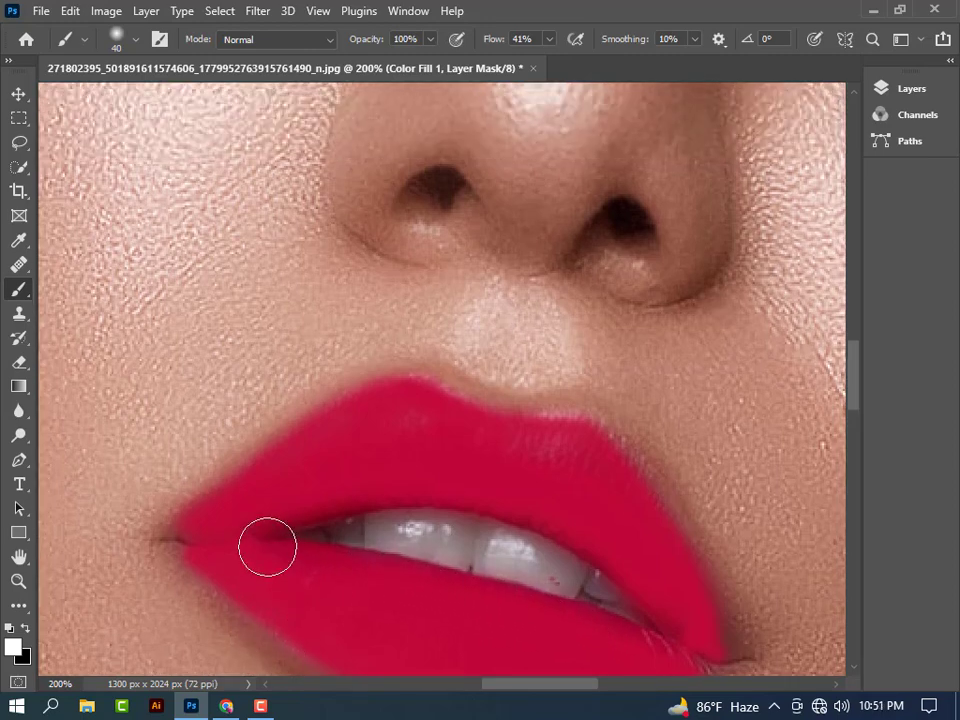
Switch to black with a 20 px brush and remove red from the dark mouth gap
left_click(28, 627)
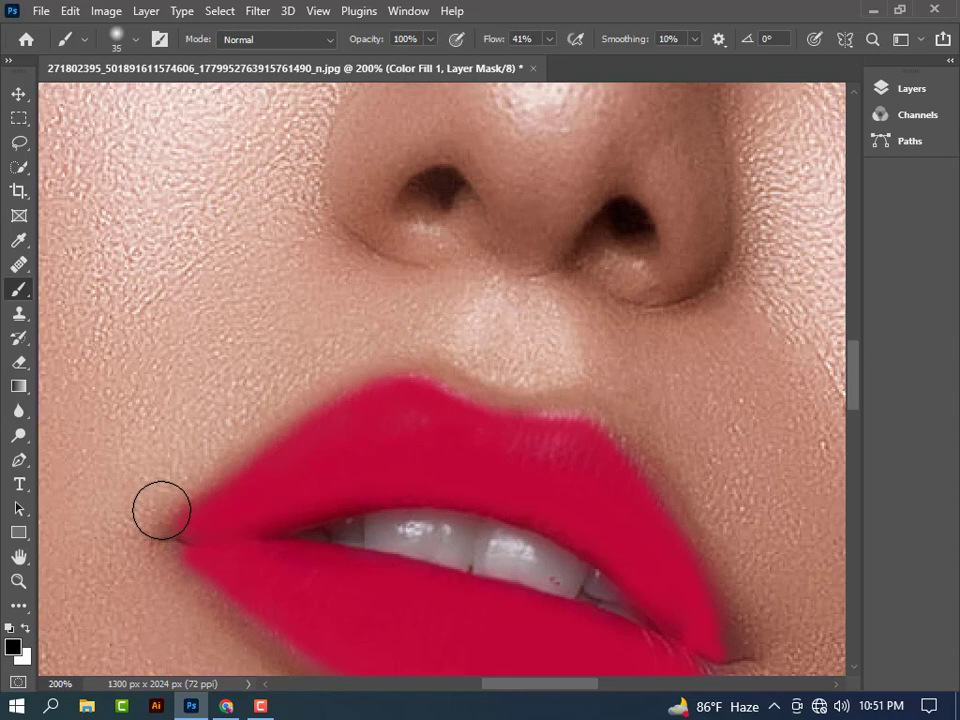
scroll(161, 511, "down", 2)
key("bracketleft")
scroll(197, 510, "down", 2)
key("bracketleft")
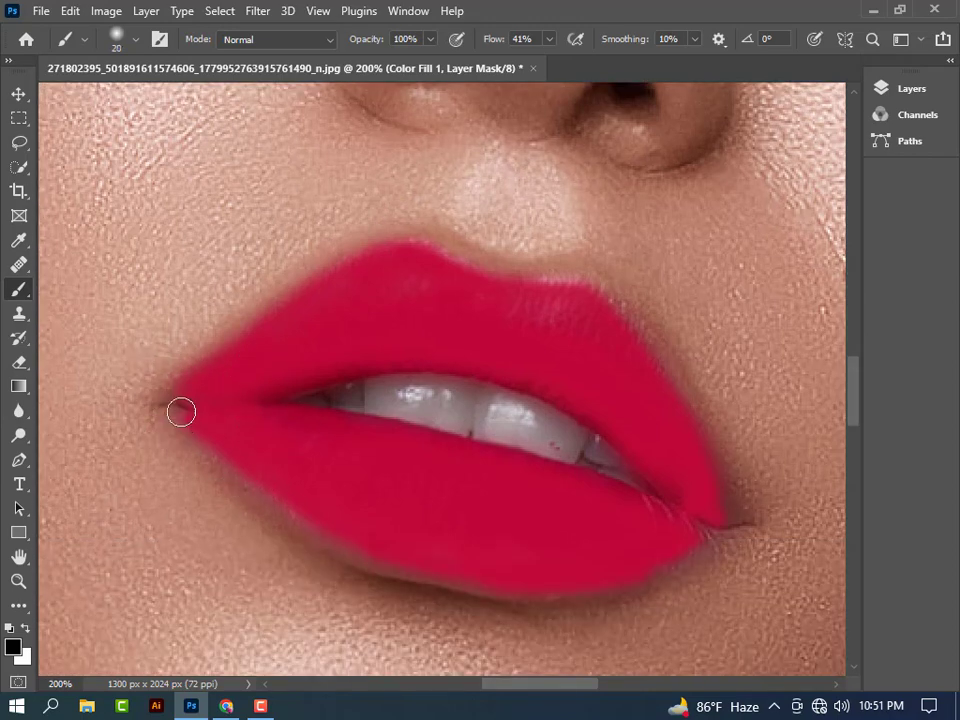
key("bracketleft")
key("bracketright")
left_click_drag(300, 404, 343, 403)
left_click(29, 625)
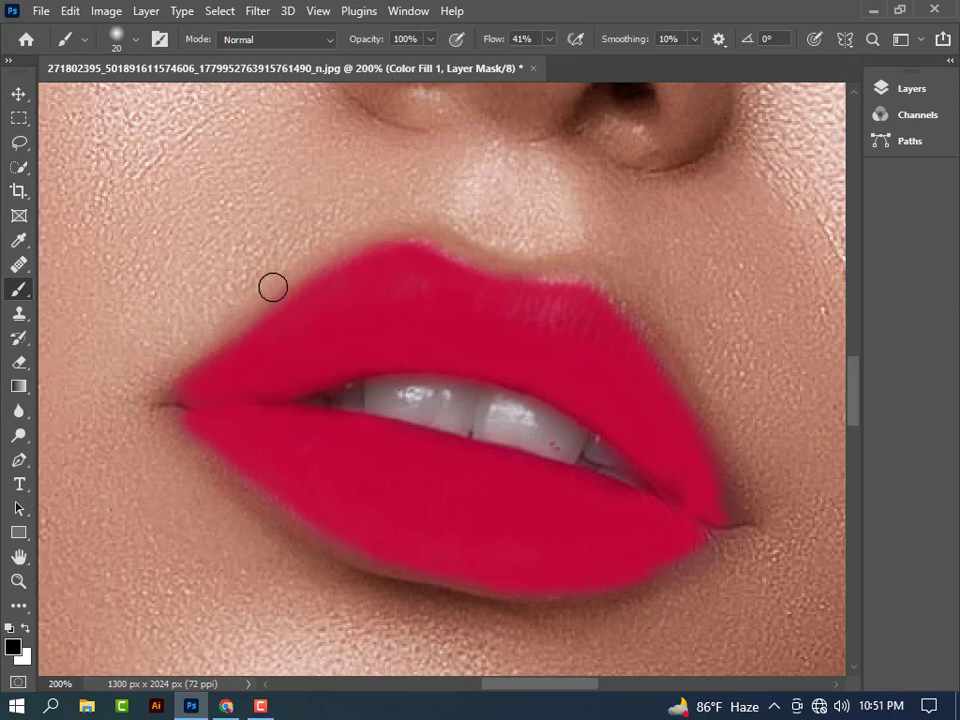
Trim red along the upper lip's top edge, the right mouth corner and the lower lip edge
mouse_move(366, 242)
left_mouse_down()
mouse_move(409, 234)
mouse_move(583, 270)
mouse_move(549, 259)
mouse_move(495, 270)
mouse_move(471, 255)
mouse_move(516, 270)
mouse_move(542, 264)
mouse_move(456, 253)
left_mouse_up()
scroll(465, 229, "down", 2)
scroll(476, 334, "down", 2)
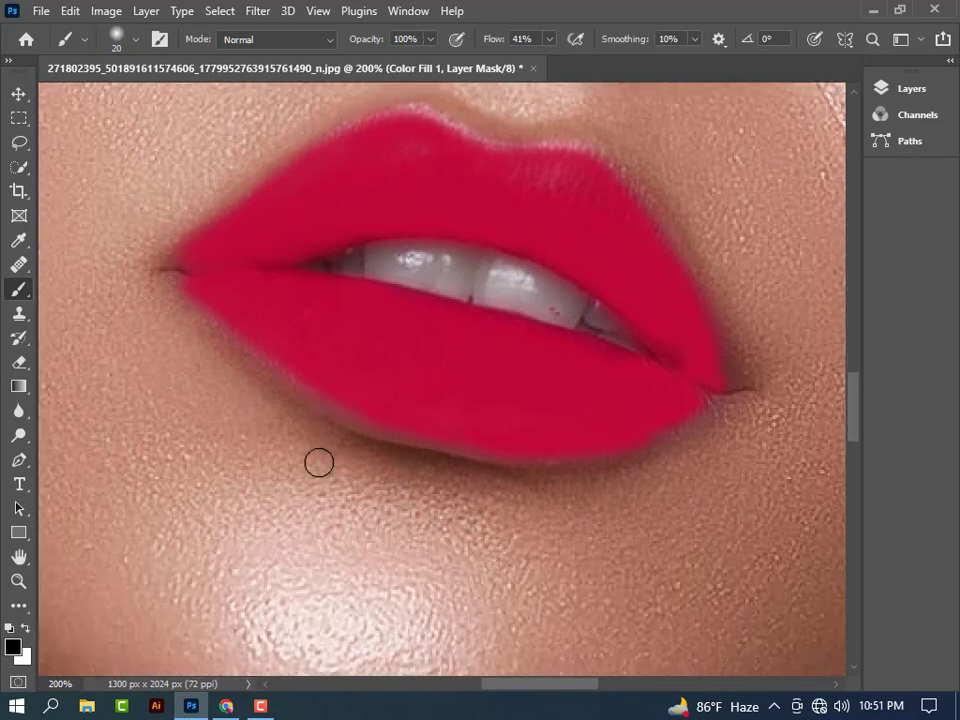
scroll(317, 461, "down", 2)
scroll(260, 435, "up", 2)
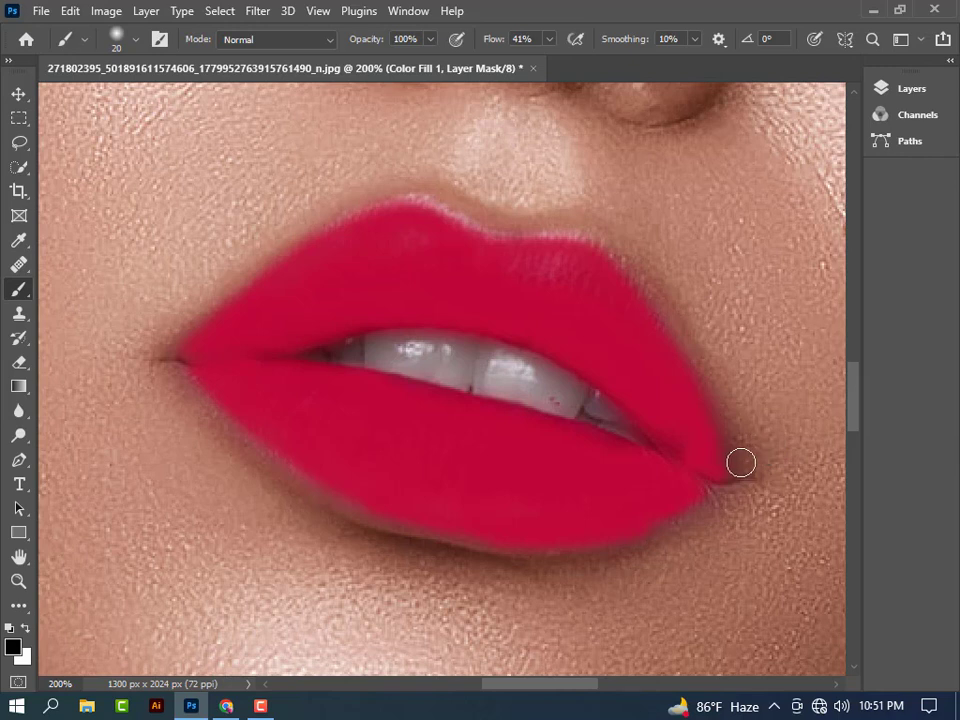
left_click_drag(741, 461, 726, 427)
left_click_drag(705, 381, 733, 467)
mouse_move(693, 521)
left_mouse_down()
mouse_move(628, 555)
mouse_move(529, 567)
mouse_move(317, 514)
mouse_move(221, 437)
left_mouse_up()
scroll(596, 519, "up", 2)
scroll(596, 501, "up", 3)
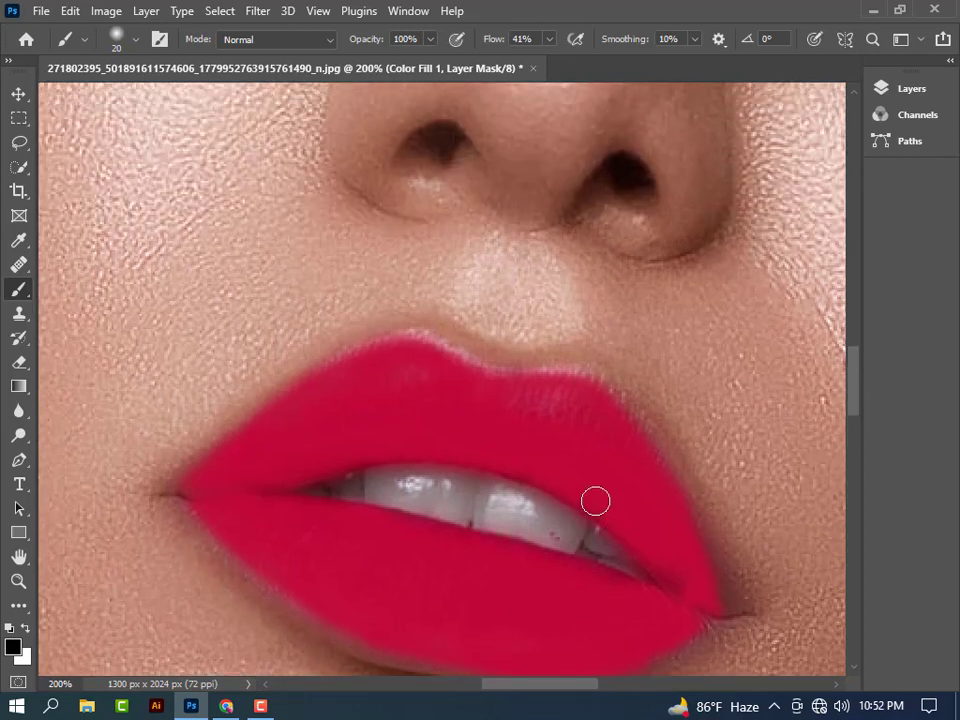
scroll(579, 444, "up", 1)
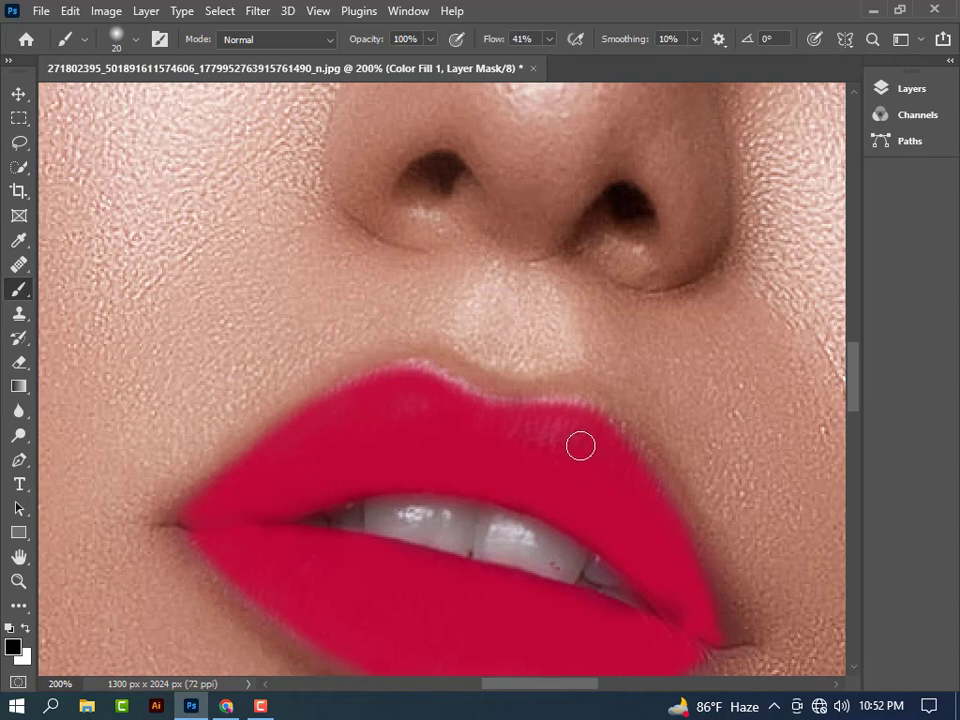
Switch back to white, zoom out and toggle Color Fill 1 in the Layers panel to compare
left_click(25, 628)
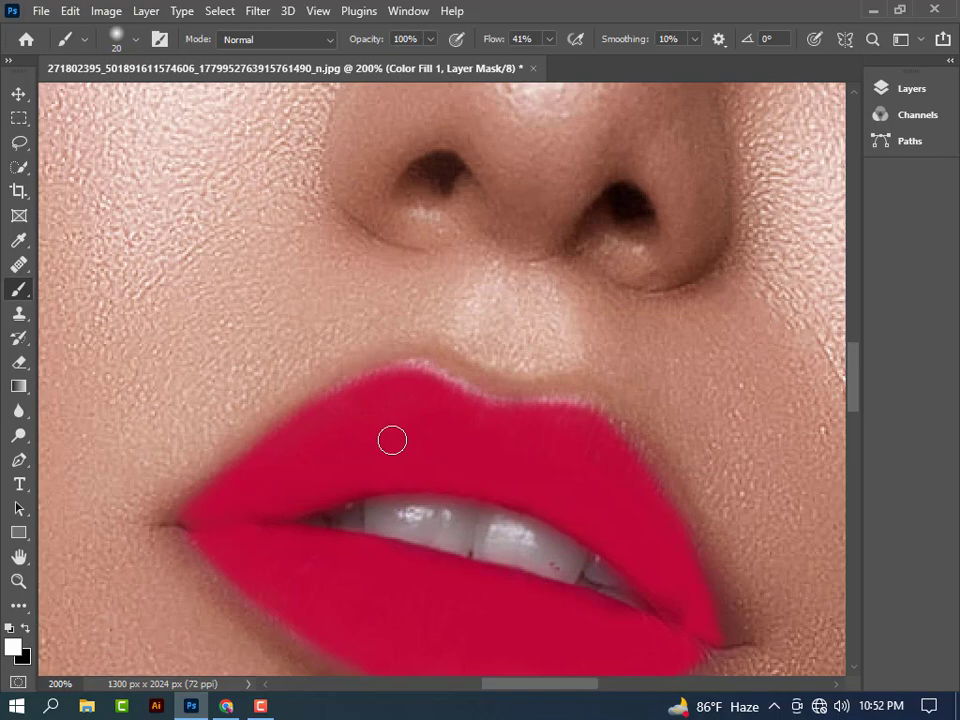
key("ctrl+minus")
key("ctrl+minus")
key("ctrl+minus")
key("ctrl+minus")
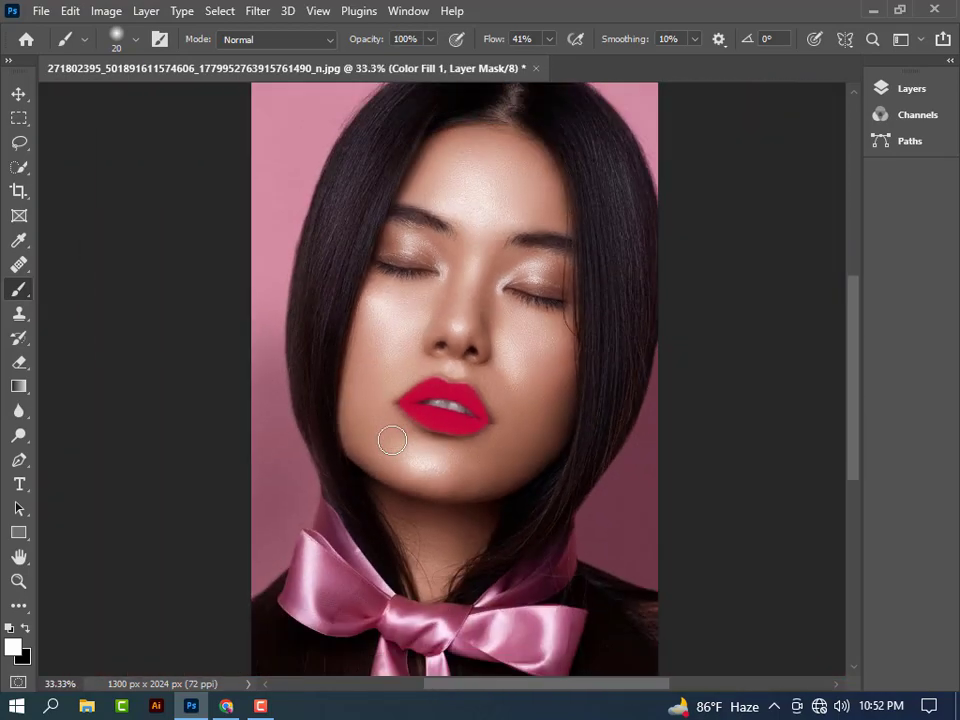
scroll(476, 404, "up", 3)
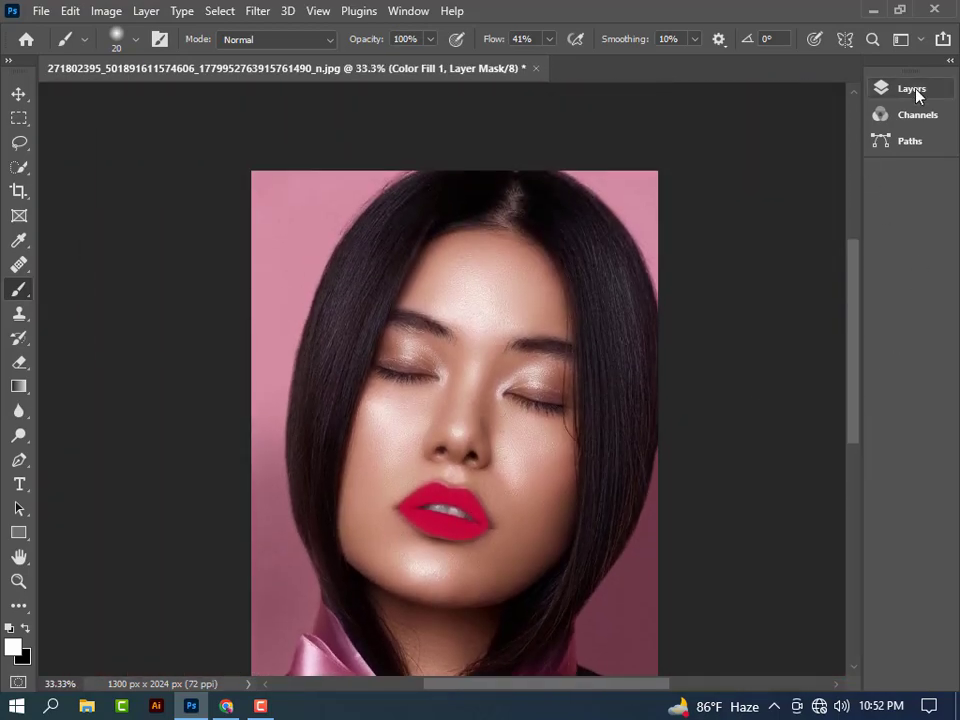
left_click(912, 89)
left_click(656, 199)
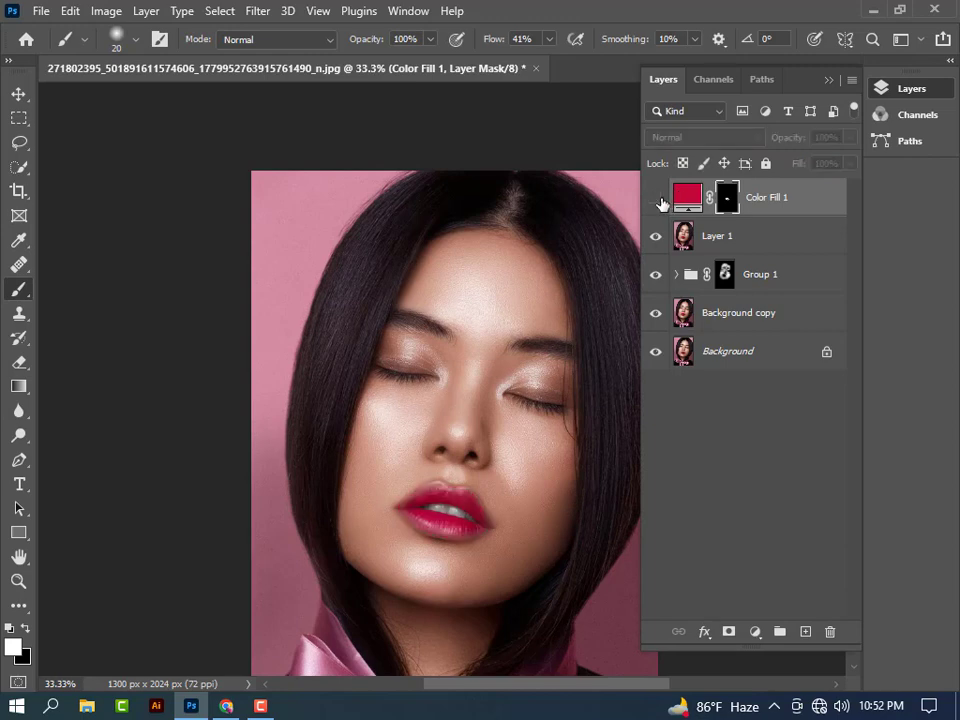
left_click(656, 199)
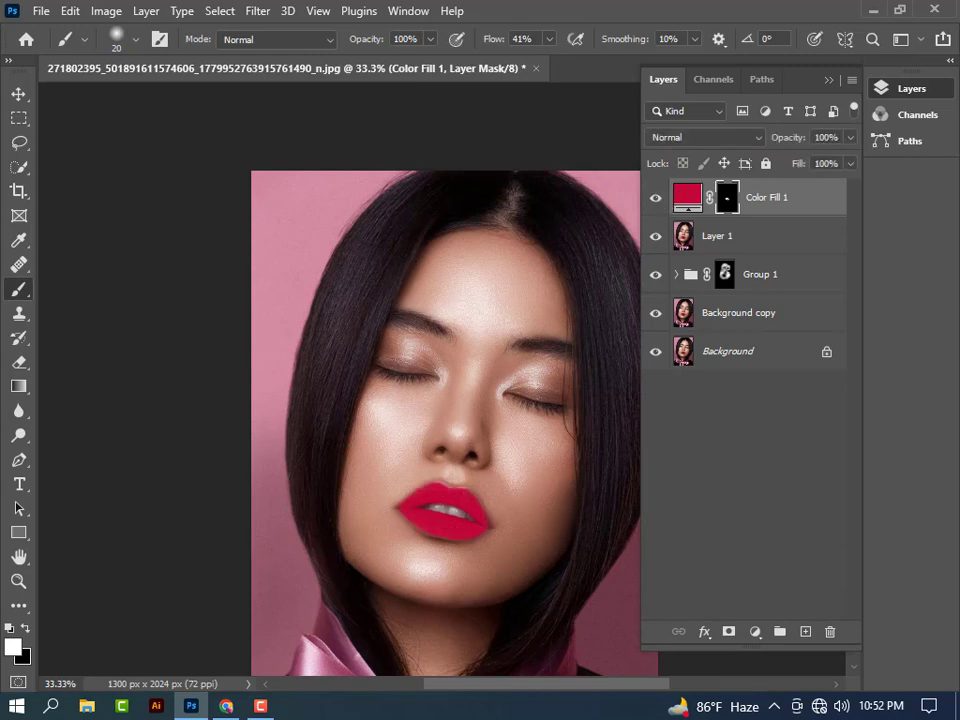
key("ctrl+plus")
key("ctrl+plus")
scroll(482, 521, "down", 1)
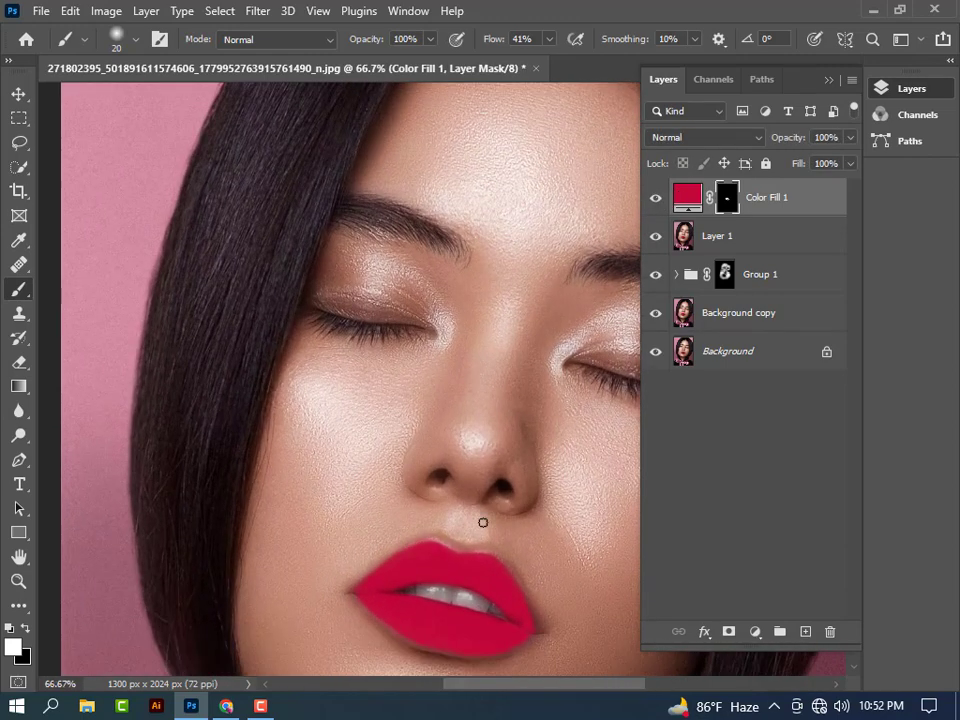
scroll(450, 505, "down", 1)
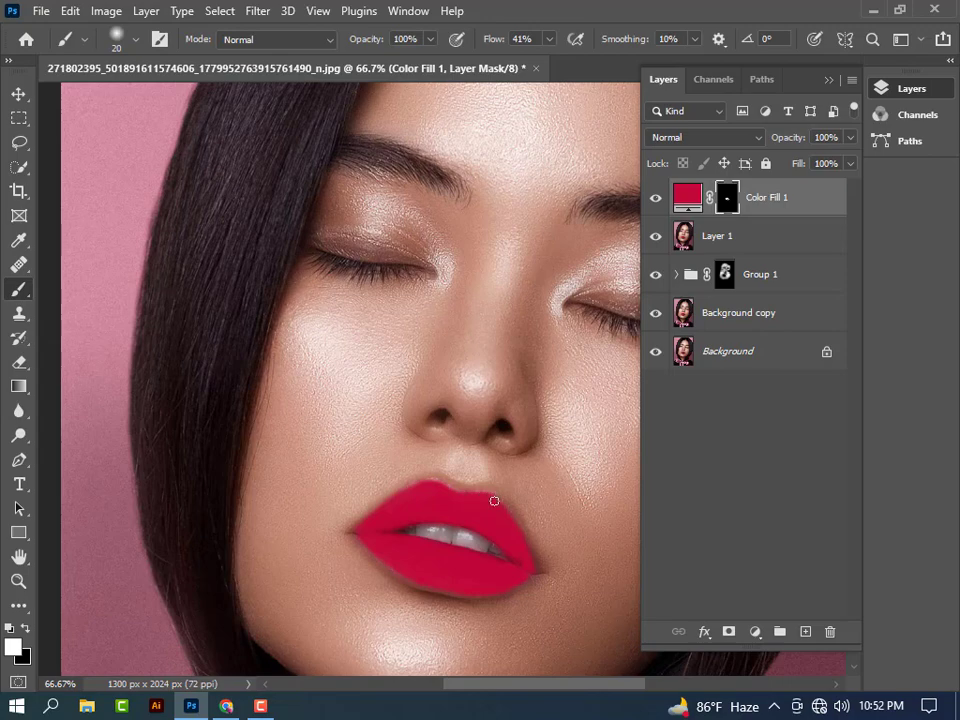
Set Color Fill 1's Blend If Underlying Layer to 25 and split 112/240 in Blending Options
right_click(780, 207)
left_click(590, 27)
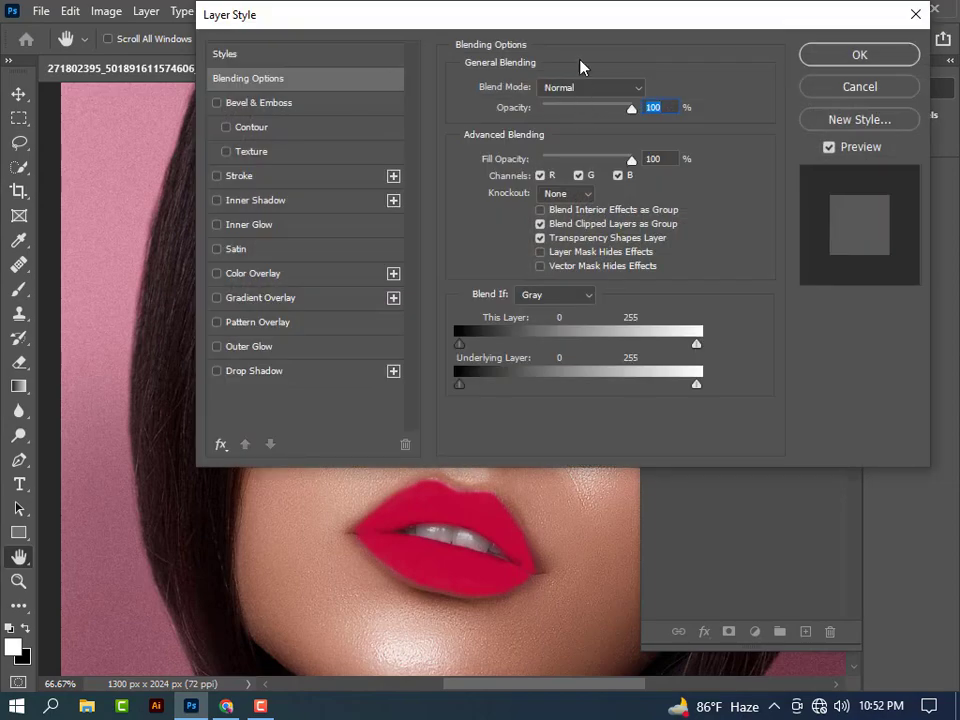
left_click_drag(588, 15, 838, 15)
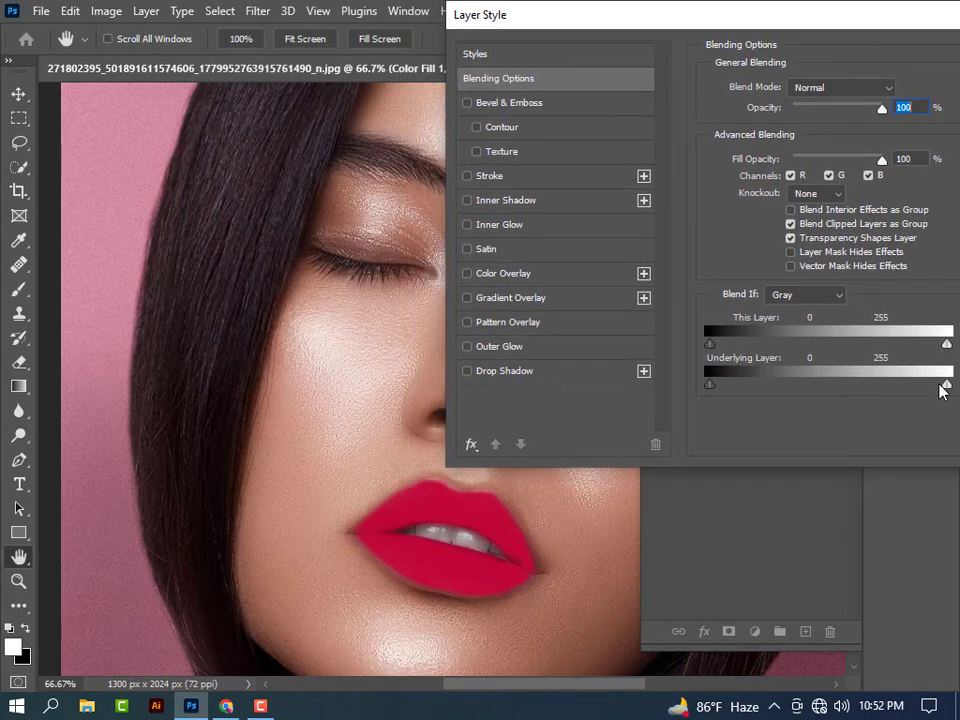
mouse_move(919, 391)
left_mouse_down()
mouse_move(824, 418)
mouse_move(855, 411)
left_mouse_up()
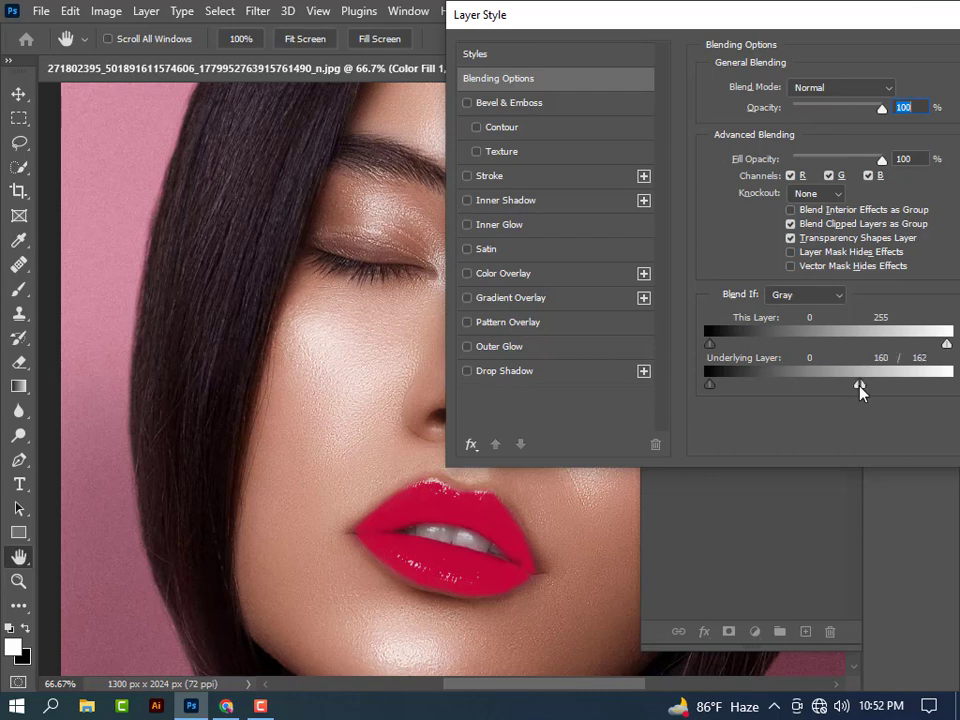
mouse_move(852, 393)
left_mouse_down()
mouse_move(772, 395)
mouse_move(811, 394)
left_mouse_up()
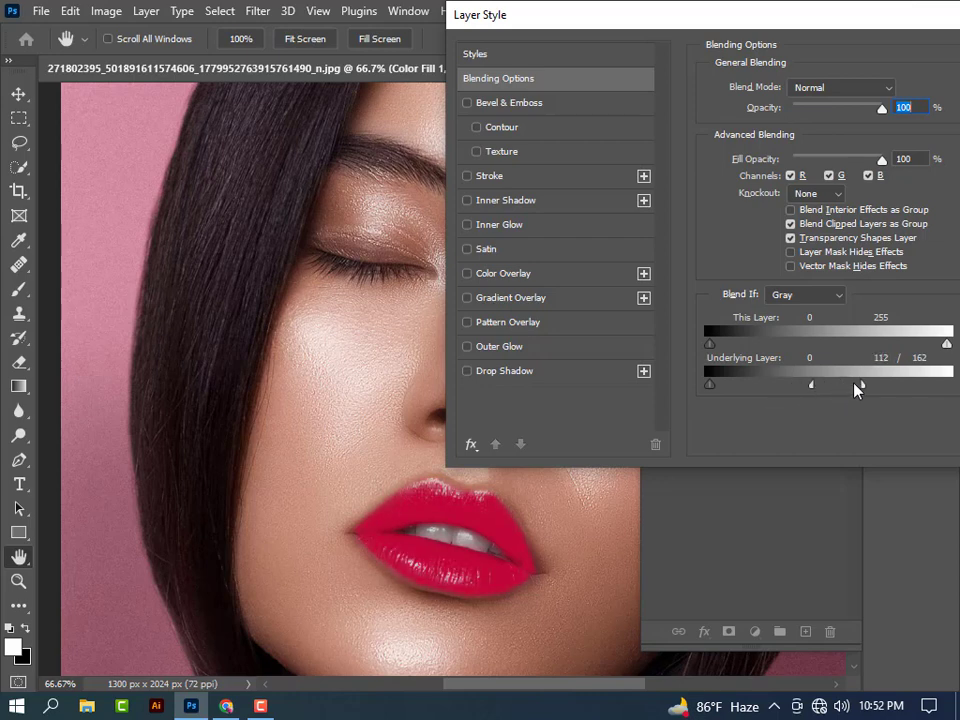
left_click_drag(875, 389, 908, 389)
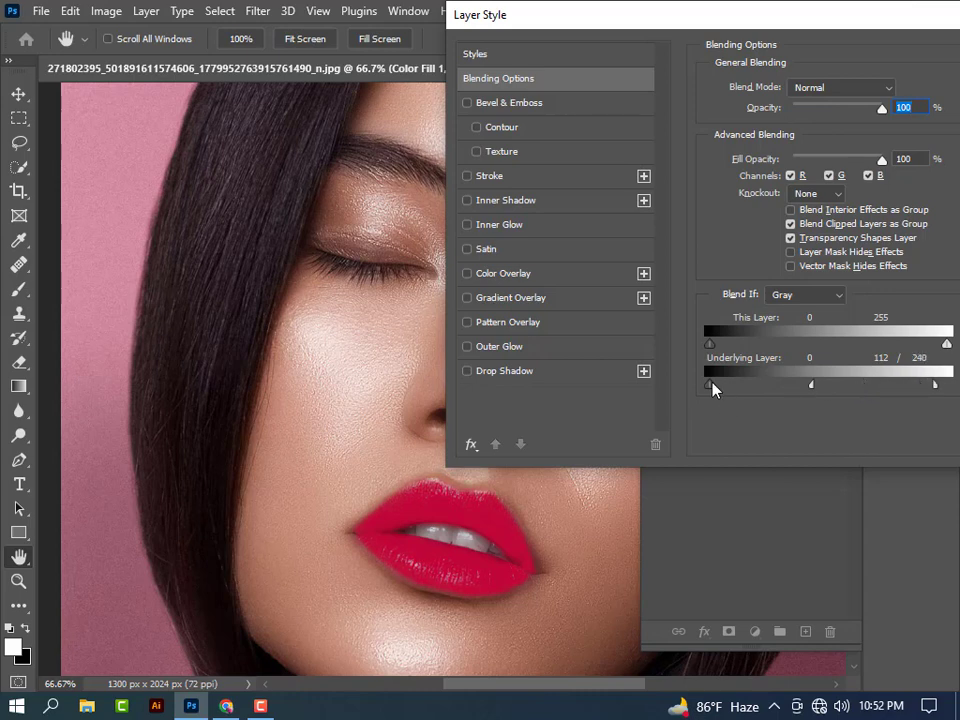
mouse_move(713, 388)
left_mouse_down()
mouse_move(752, 386)
mouse_move(741, 387)
left_mouse_up()
mouse_move(926, 27)
left_mouse_down()
mouse_move(852, 34)
mouse_move(672, 92)
left_mouse_up()
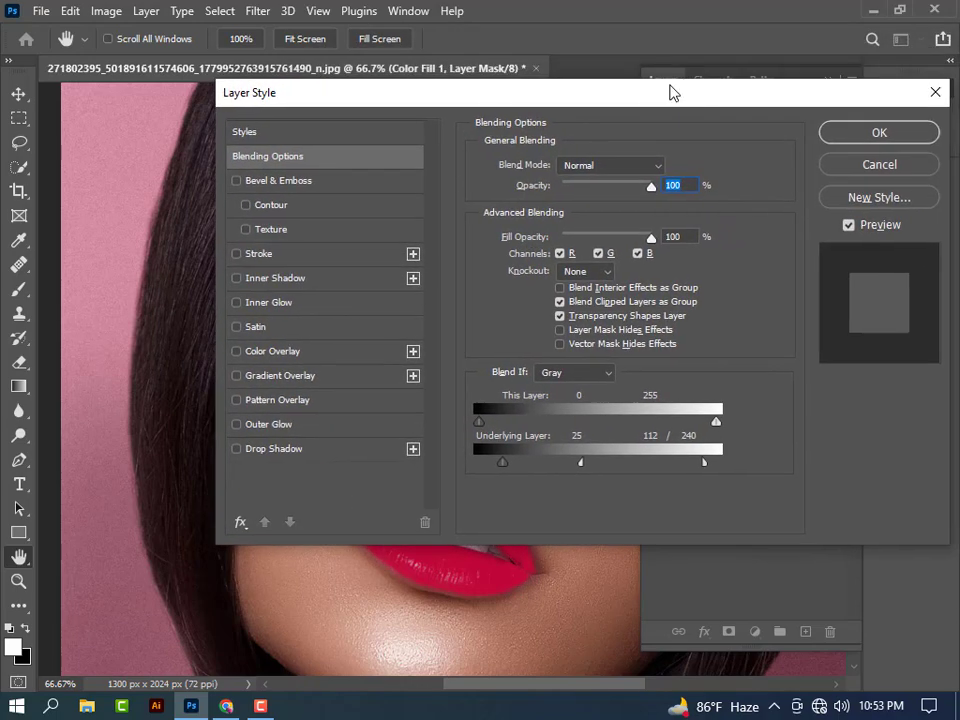
left_click(869, 132)
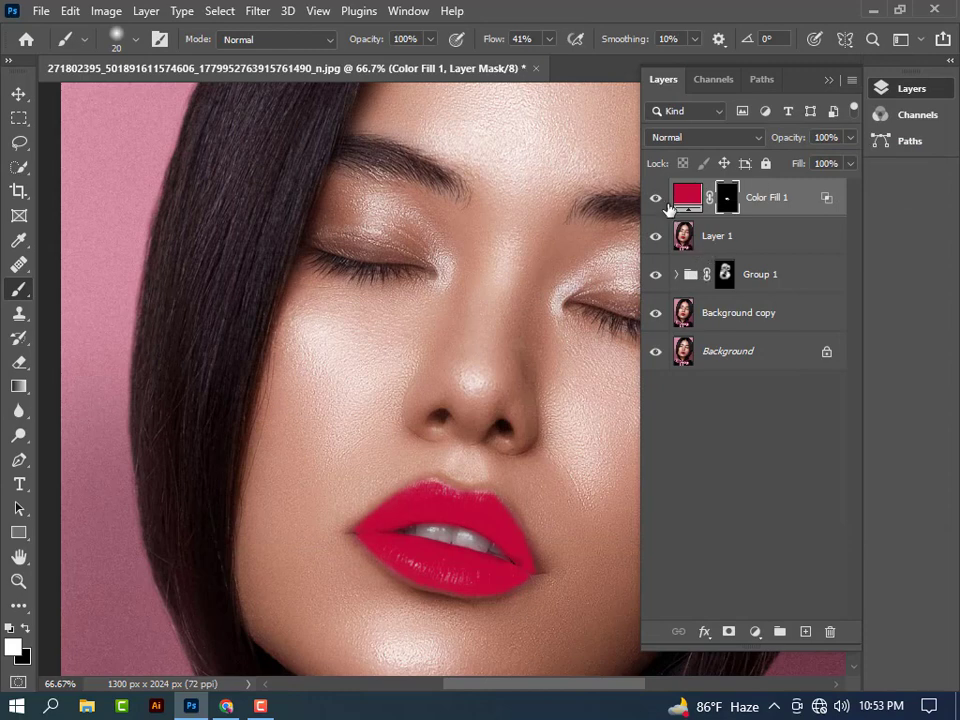
Toggle Color Fill 1 off and on to compare, then zoom out to the whole portrait
left_click(657, 202)
left_click(657, 202)
key("ctrl+minus")
key("ctrl+minus")
key("ctrl+minus")
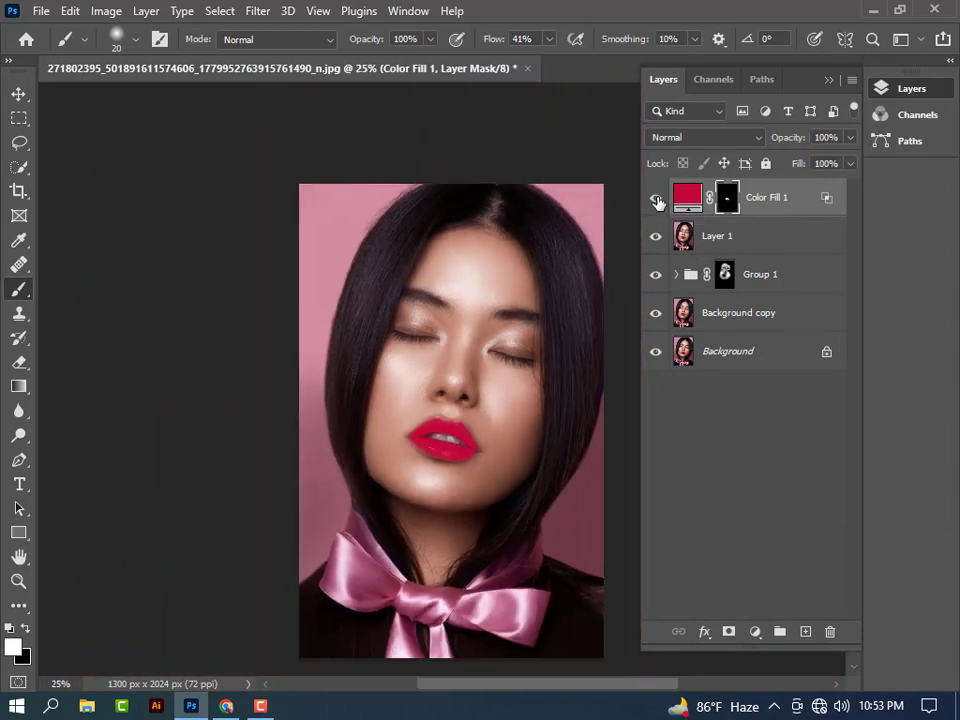